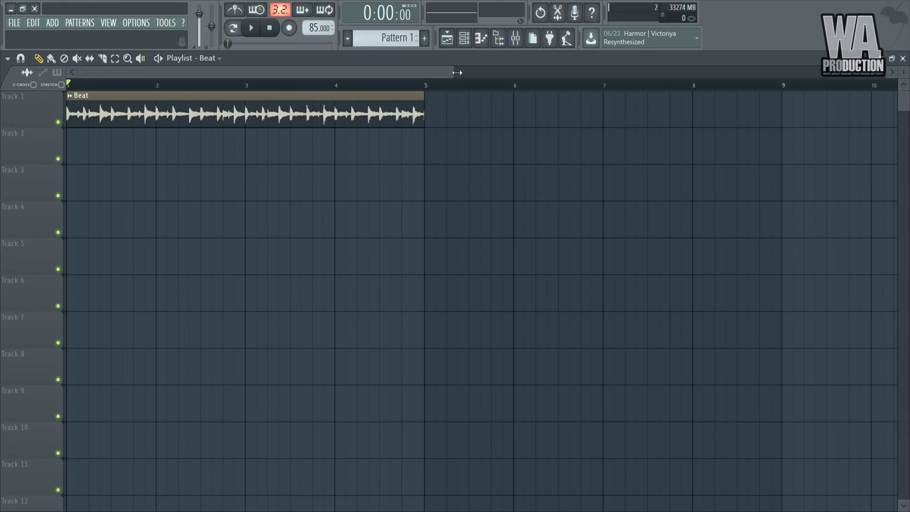
# - Zoom the playlist in on the Beat clip and play it once to hear the unprocessed sound
pyautogui.moveTo(457, 72); pyautogui.dragTo(324, 72)
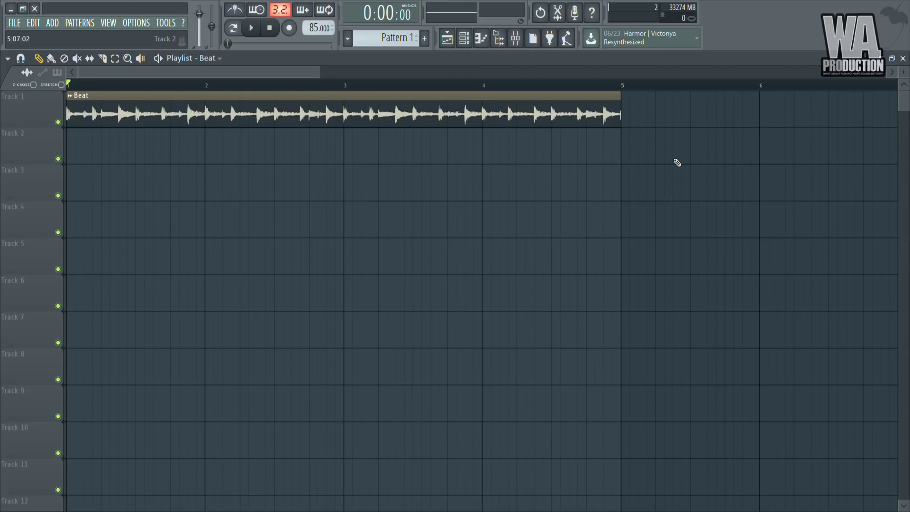
pyautogui.press('space')
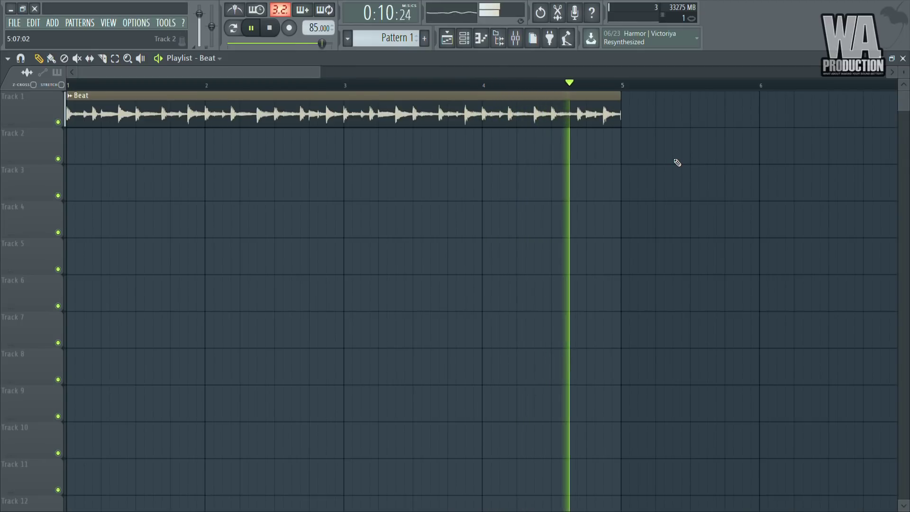
pyautogui.press('space')
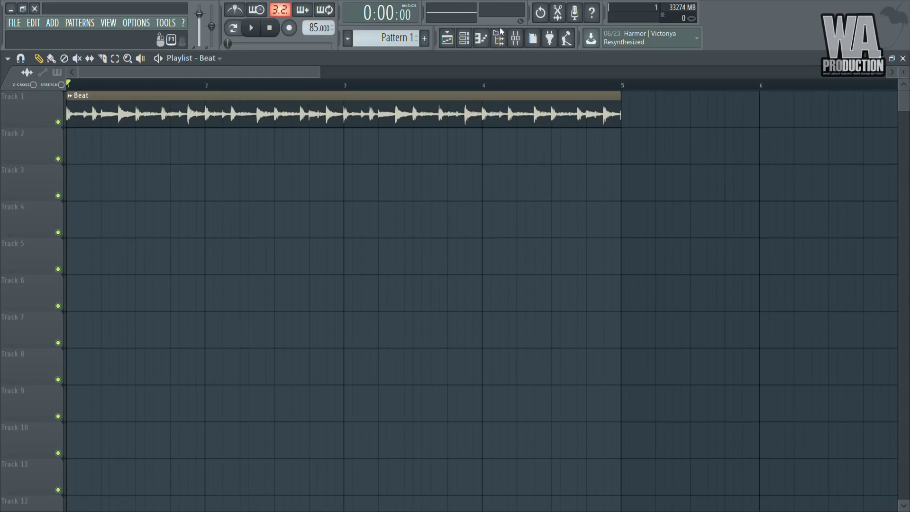
# - Open the Fruity Limiter on the master channel and briefly play the beat through it
pyautogui.click(516, 39)
pyautogui.moveTo(392, 96); pyautogui.dragTo(384, 135)
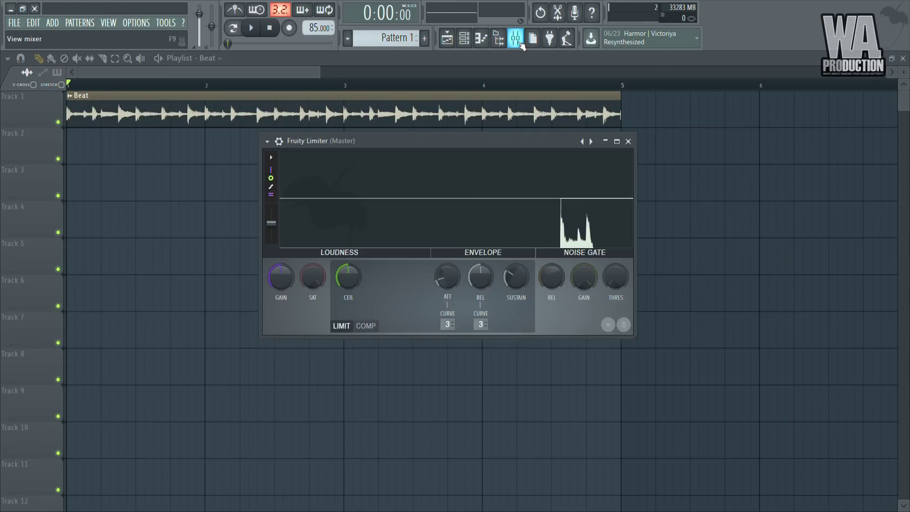
pyautogui.click(516, 38)
pyautogui.click(816, 137)
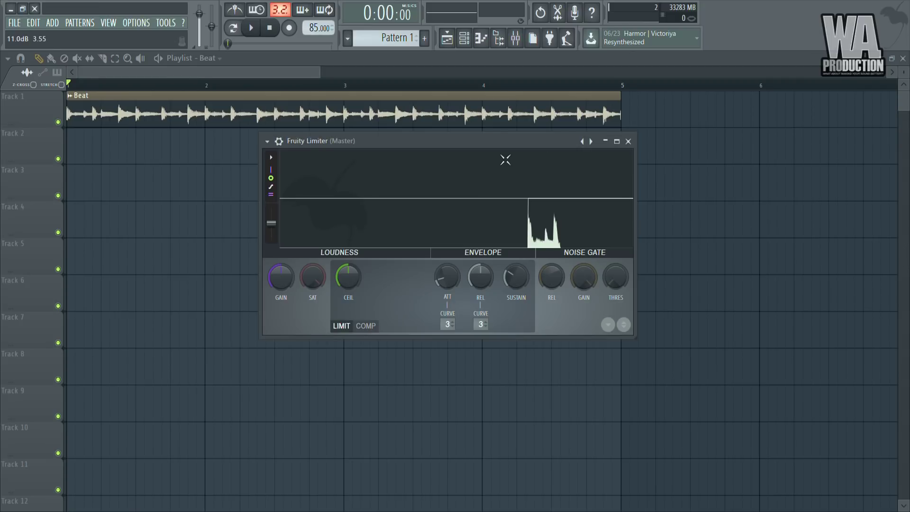
pyautogui.moveTo(506, 151); pyautogui.dragTo(567, 147)
pyautogui.press('space')
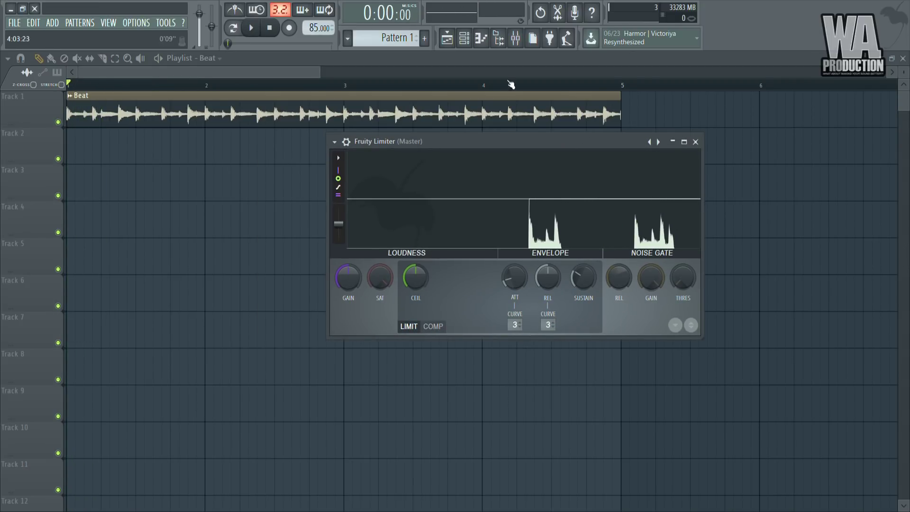
# - Reopen the master's Fruity Limiter with the mixer closed and place its window clear of the Beat clip
pyautogui.click(516, 41)
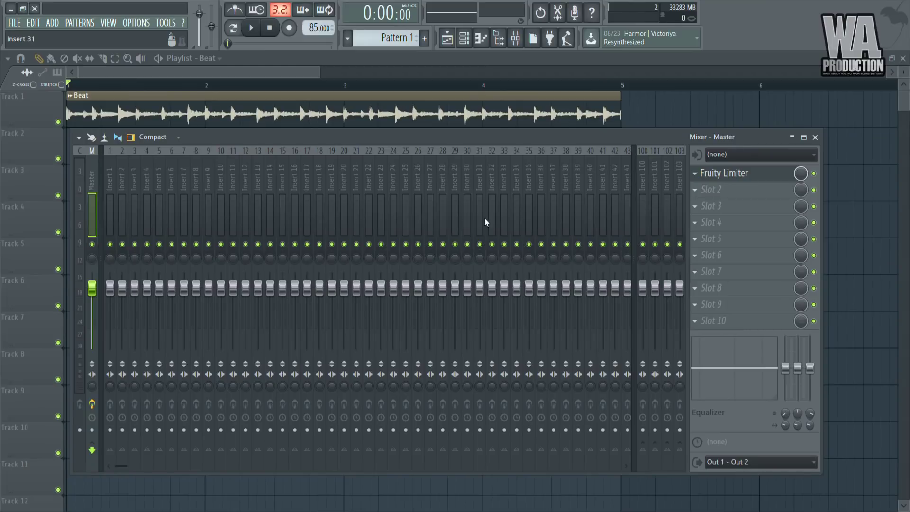
pyautogui.click(727, 174)
pyautogui.click(816, 137)
pyautogui.moveTo(602, 141)
pyautogui.mouseDown()
pyautogui.moveTo(577, 155)
pyautogui.moveTo(529, 156)
pyautogui.moveTo(615, 146)
pyautogui.mouseUp()
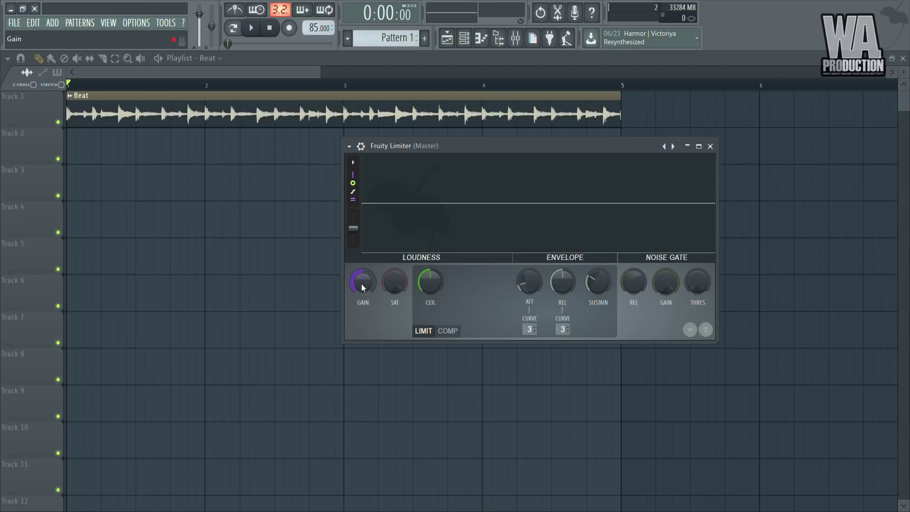
# - Raise the Fruity Limiter's loudness gain to its maximum and listen to the overdriven beat
pyautogui.press('space')
pyautogui.moveTo(361, 283); pyautogui.dragTo(361, 232)
pyautogui.press('space')
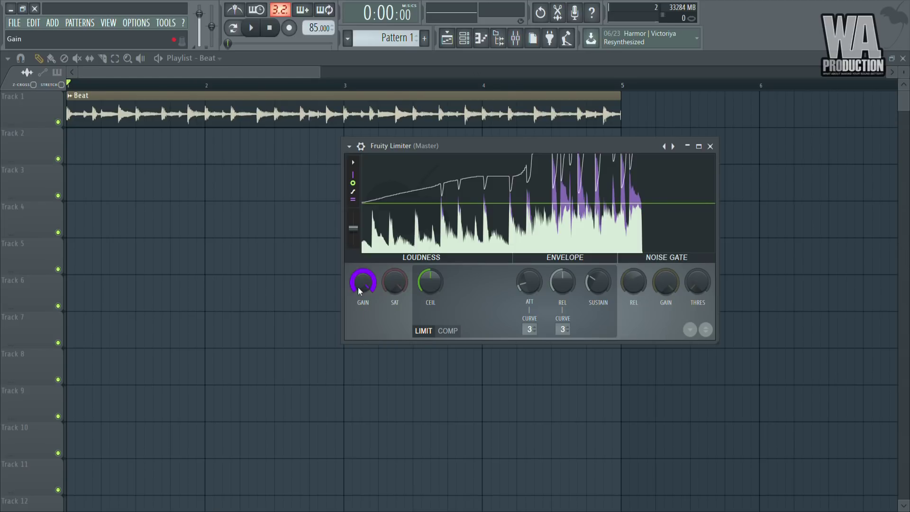
pyautogui.press('space')
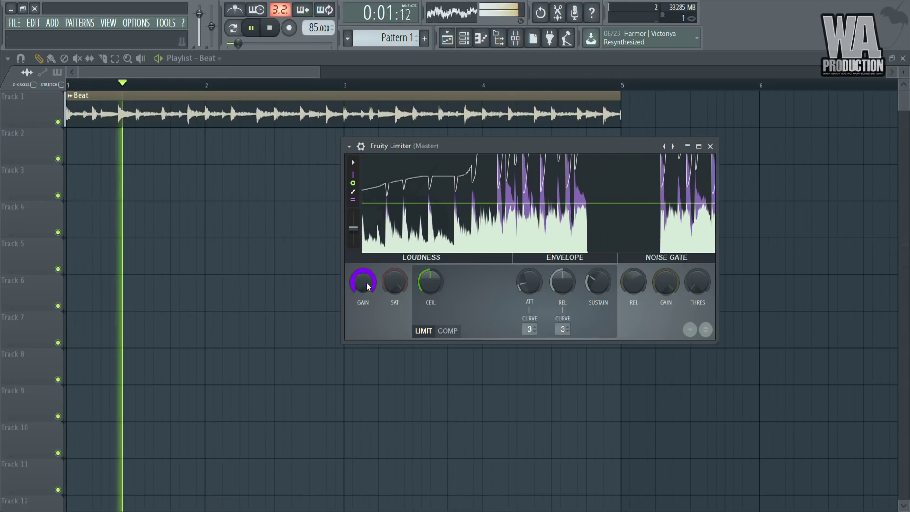
pyautogui.press('space')
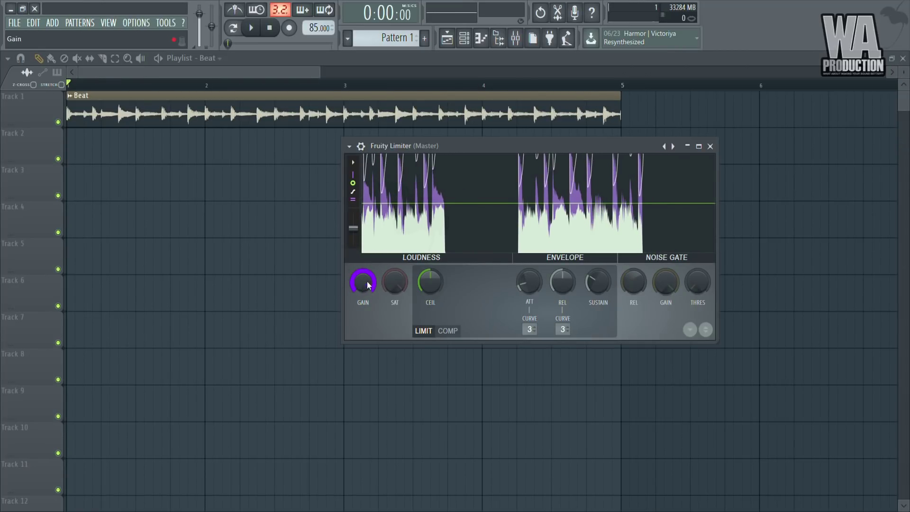
pyautogui.moveTo(365, 280); pyautogui.dragTo(367, 271)
# - Reduce the Fruity Limiter's loudness gain to a moderate boost while the beat plays, and stop playback
pyautogui.press('space')
pyautogui.moveTo(363, 286); pyautogui.dragTo(374, 319)
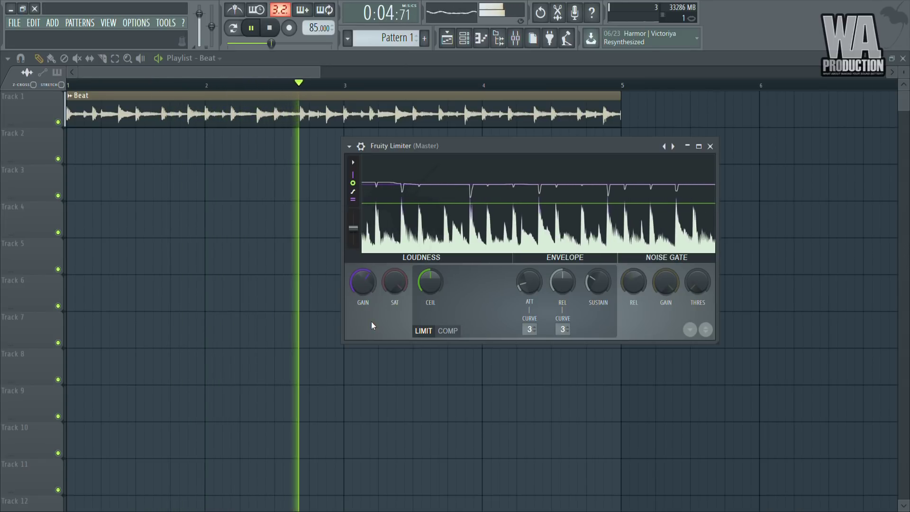
pyautogui.press('space')
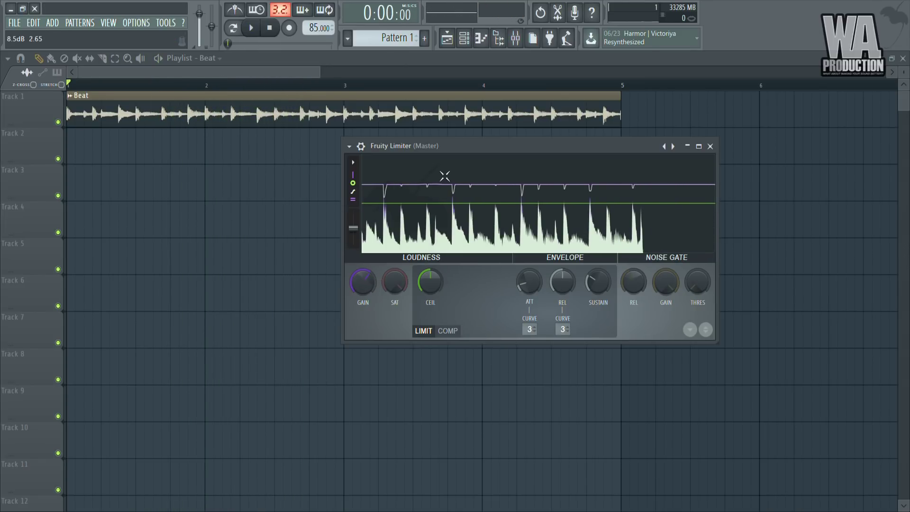
pyautogui.moveTo(461, 152); pyautogui.dragTo(436, 149)
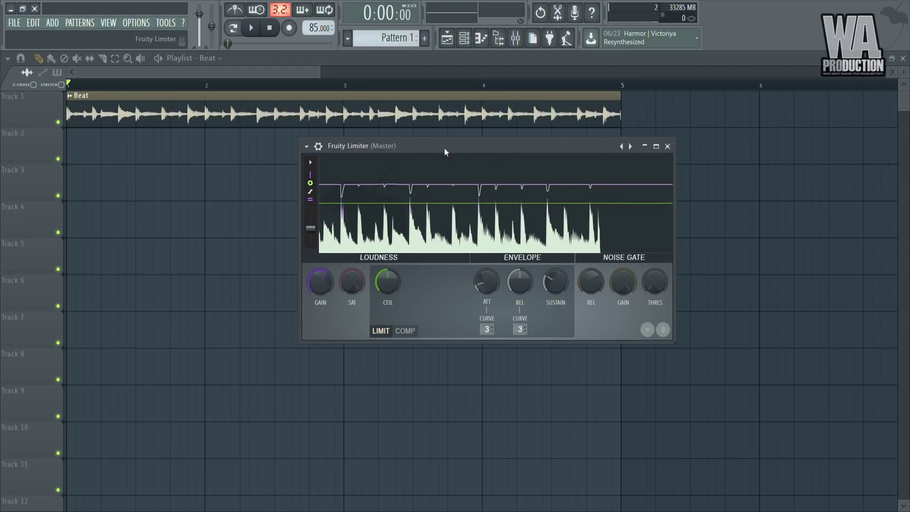
# - Add Maximus to slot 2 of the master channel, audition the beat, and bring the Fruity Limiter back into view
pyautogui.click(516, 39)
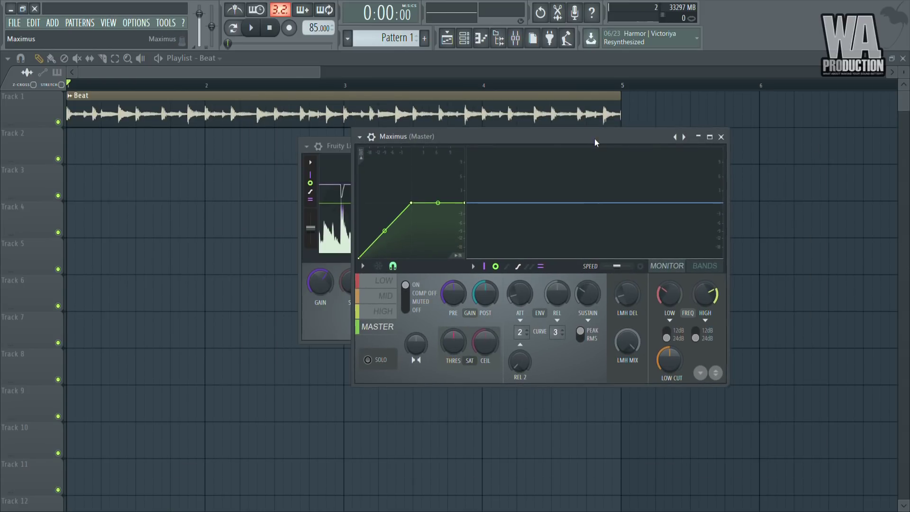
pyautogui.press('space')
pyautogui.moveTo(596, 142); pyautogui.dragTo(522, 138)
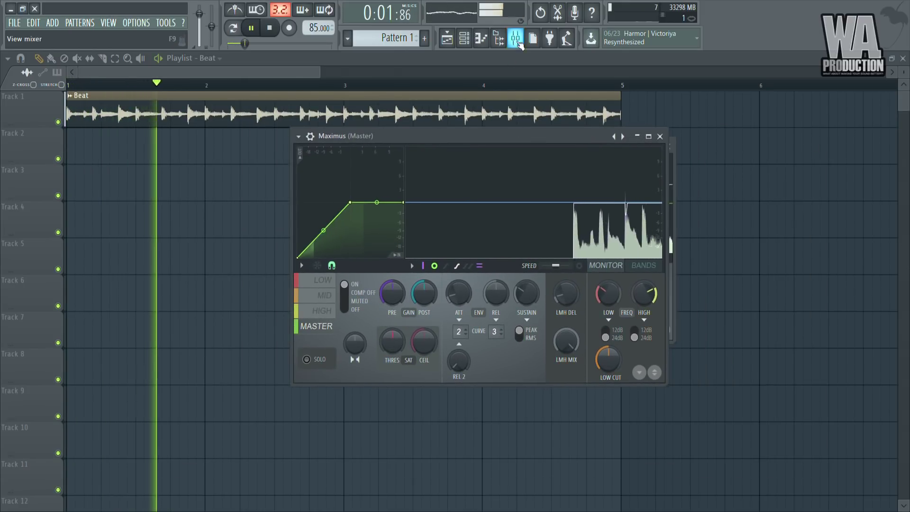
pyautogui.press('F9')
pyautogui.press('space')
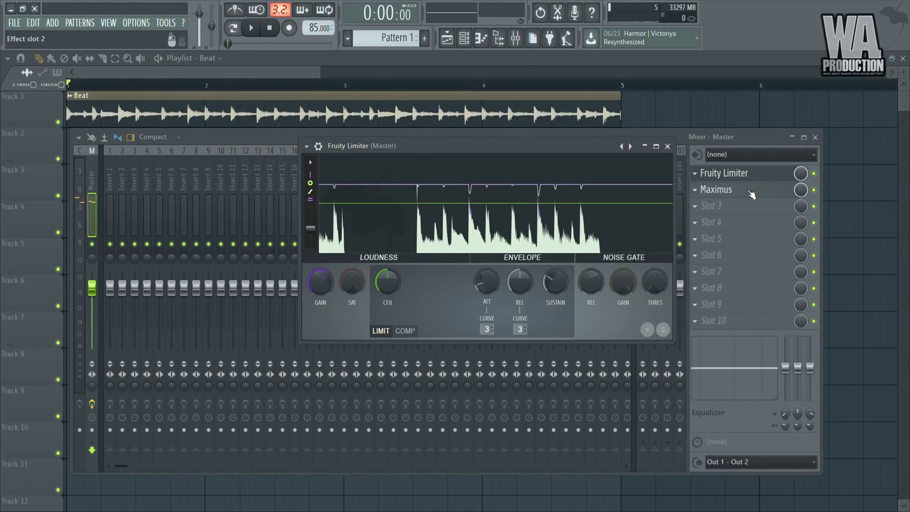
pyautogui.click(815, 137)
pyautogui.moveTo(574, 147); pyautogui.dragTo(561, 134)
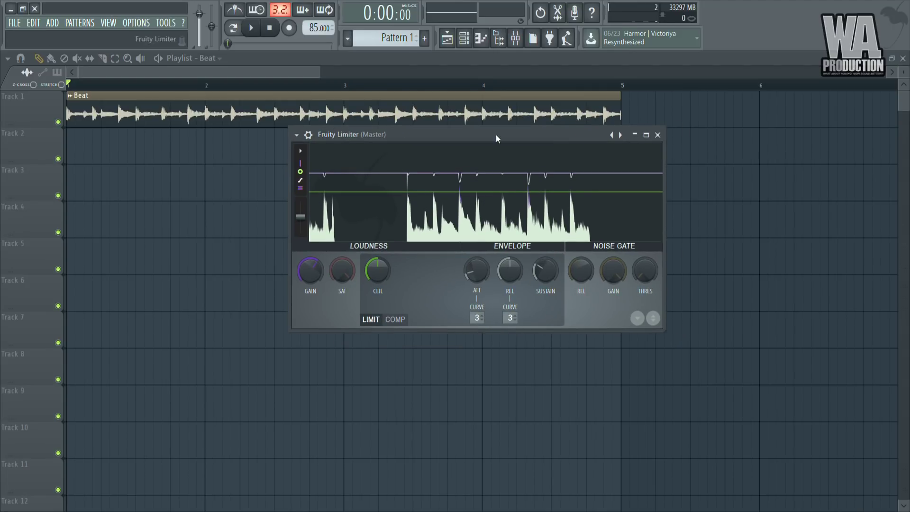
# - Open Maximus from the master channel and switch its display to the frequency bands view
pyautogui.click(526, 41)
pyautogui.click(716, 190)
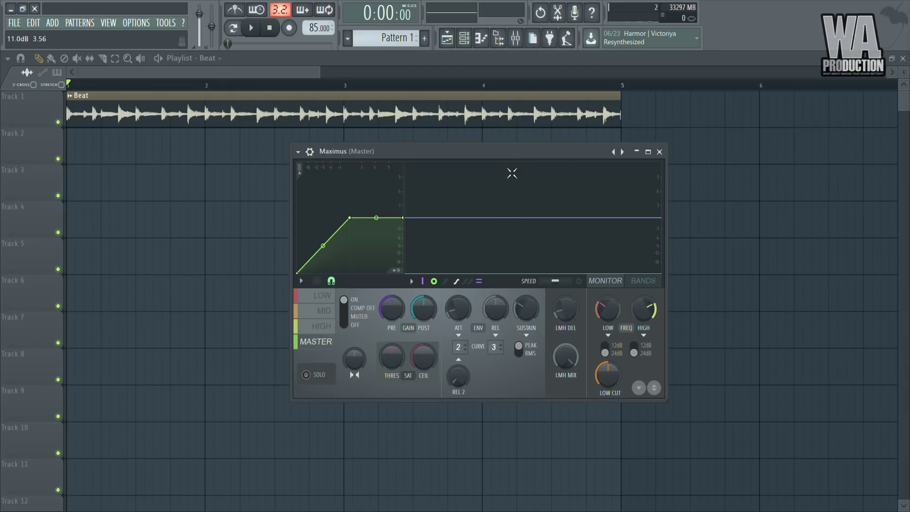
pyautogui.moveTo(509, 159); pyautogui.dragTo(467, 137)
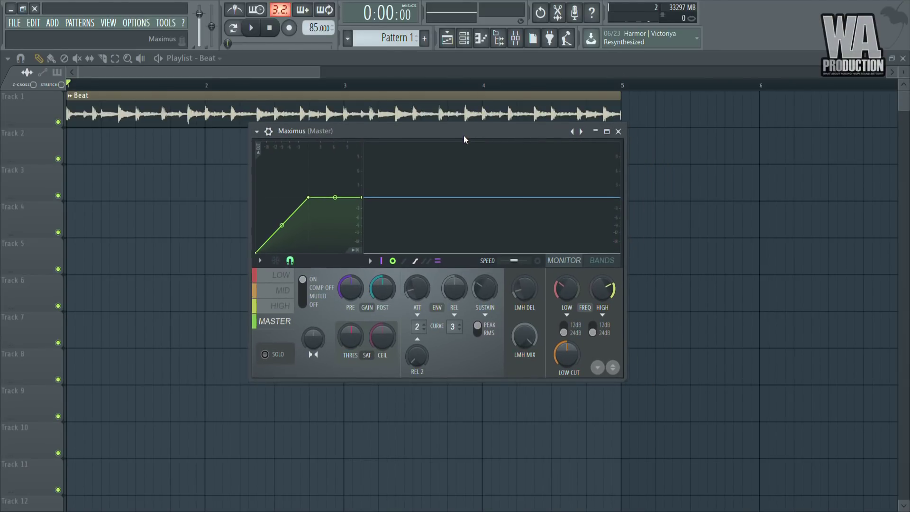
pyautogui.click(606, 263)
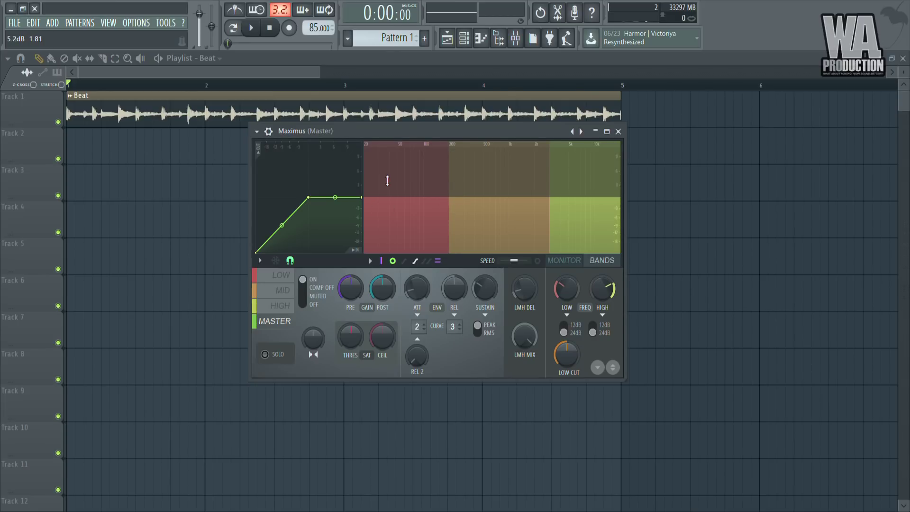
# - Sweep the low band's pre gain up to about 11.8 dB and down to about -8.9 dB during playback
pyautogui.press('space')
pyautogui.moveTo(418, 201); pyautogui.dragTo(418, 200)
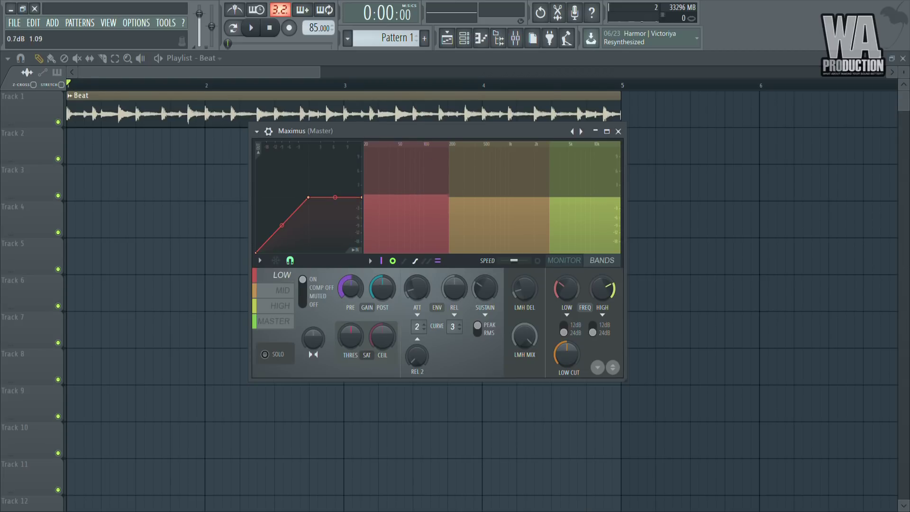
pyautogui.moveTo(351, 287); pyautogui.dragTo(351, 322)
pyautogui.moveTo(419, 244); pyautogui.dragTo(420, 173)
pyautogui.press('space')
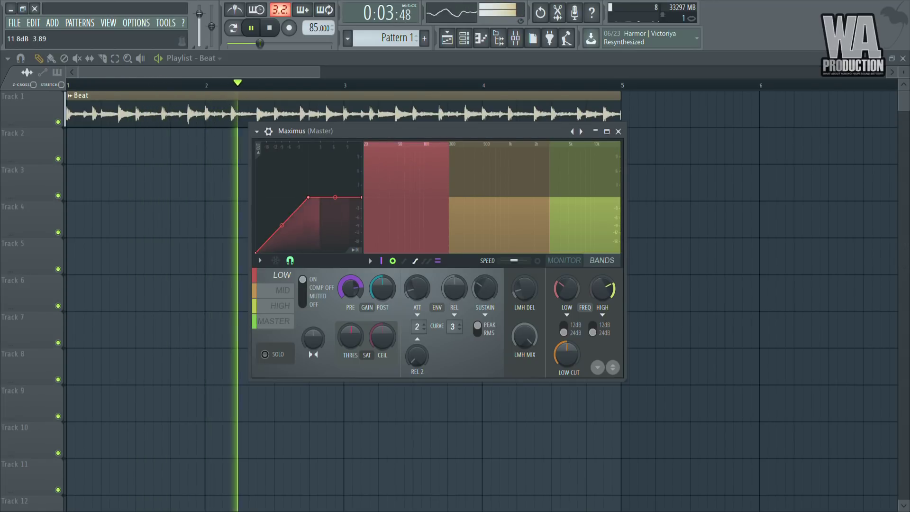
pyautogui.moveTo(406, 142); pyautogui.dragTo(406, 226)
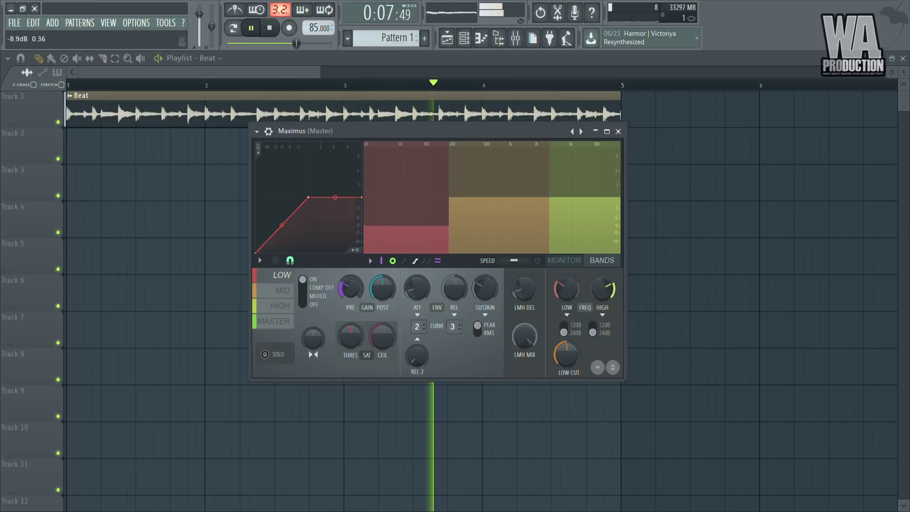
# - Enable the spectrum overlay in the Maximus bands view and return the low band's pre gain to about 0.4 dB
pyautogui.click(537, 260)
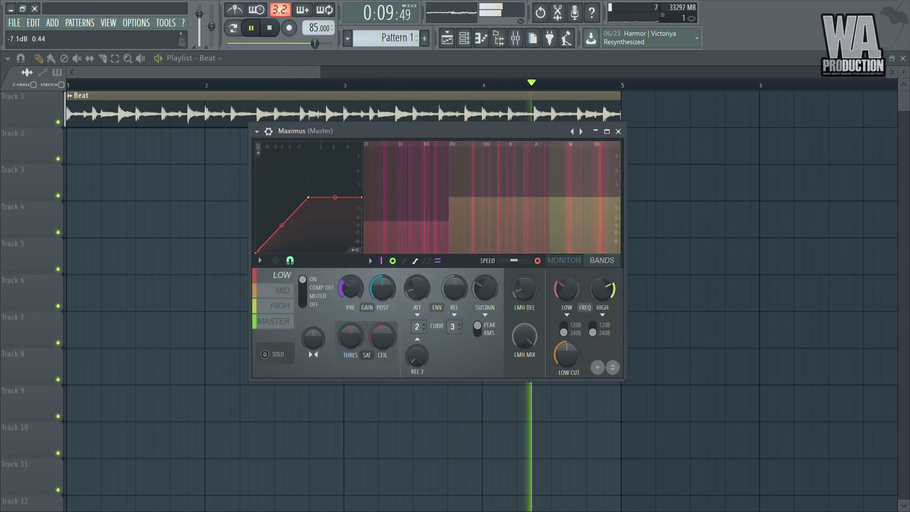
pyautogui.moveTo(406, 221); pyautogui.dragTo(406, 197)
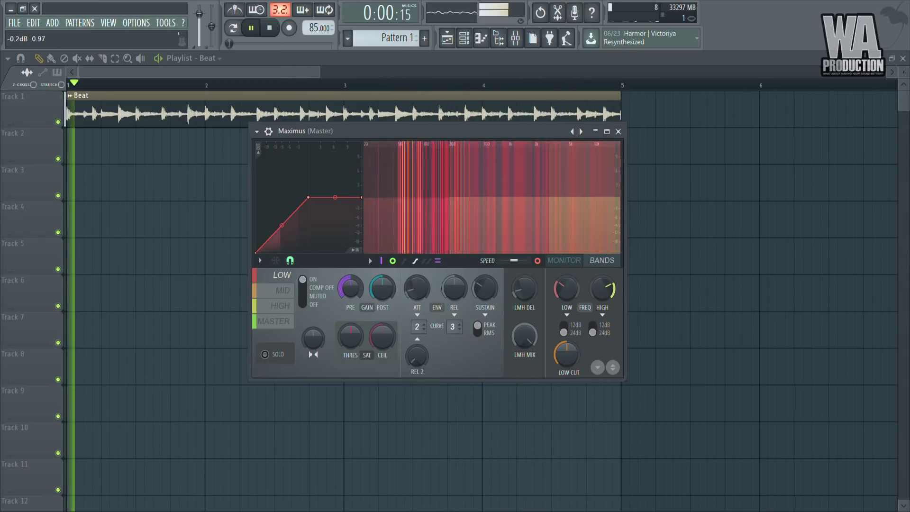
pyautogui.press('space')
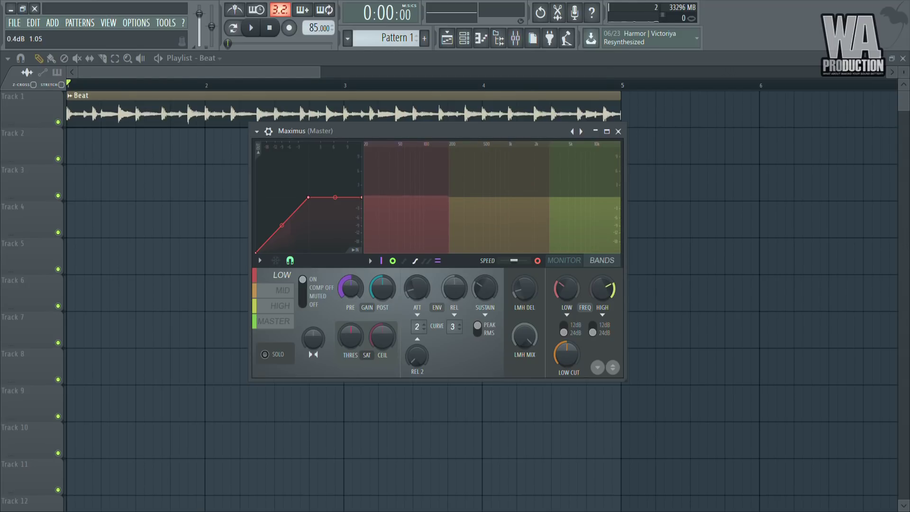
# - Reshape the low band's compression curve to a flat ceiling slightly below 0 dB and raise its pre gain to about 4.5 dB
pyautogui.press('space')
pyautogui.press('space')
pyautogui.moveTo(309, 198); pyautogui.dragTo(310, 215)
pyautogui.press('space')
pyautogui.moveTo(361, 198); pyautogui.dragTo(364, 214)
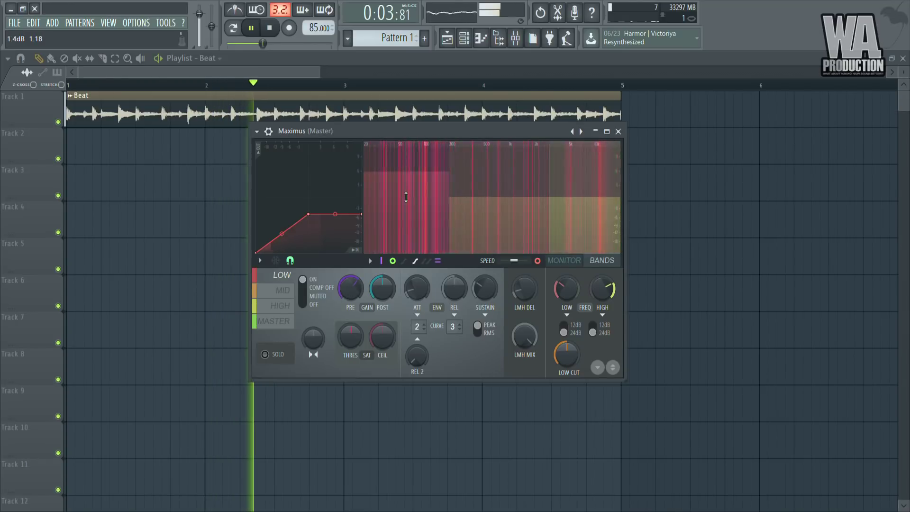
pyautogui.moveTo(312, 218); pyautogui.dragTo(312, 206)
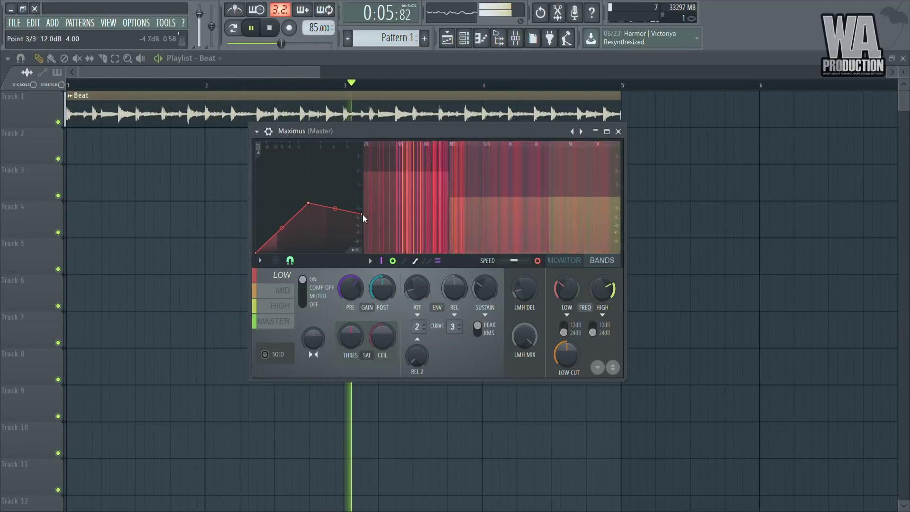
pyautogui.moveTo(365, 218); pyautogui.dragTo(366, 211)
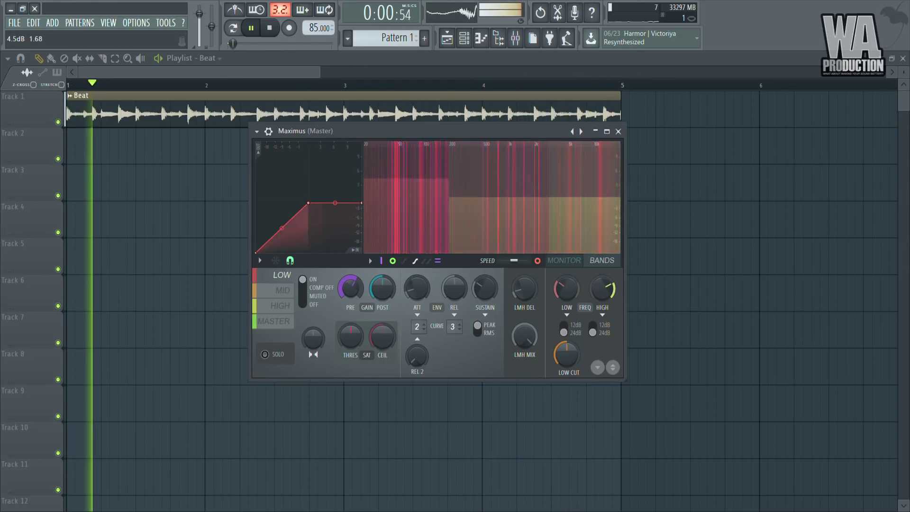
# - Balance the Maximus band gains during playback: mid slightly down, high slightly up, and low at about 2.6 dB
pyautogui.click(496, 208)
pyautogui.press('space')
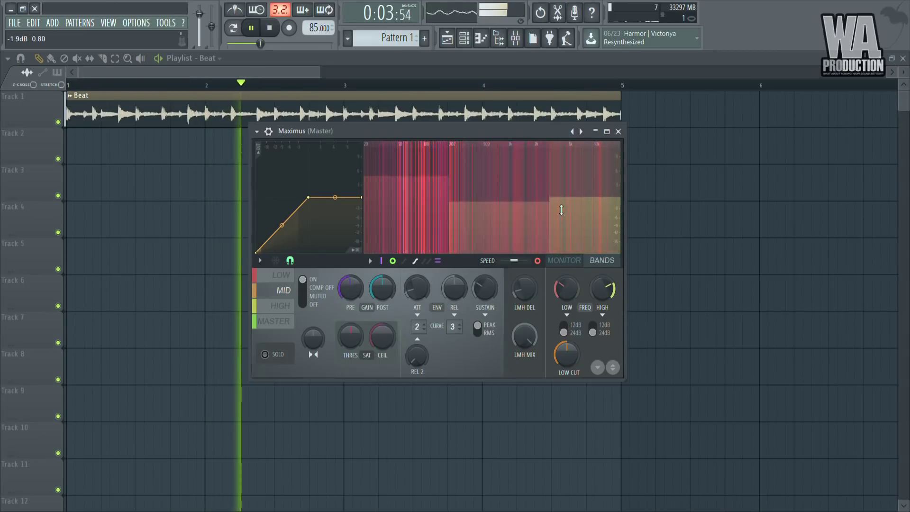
pyautogui.click(585, 218)
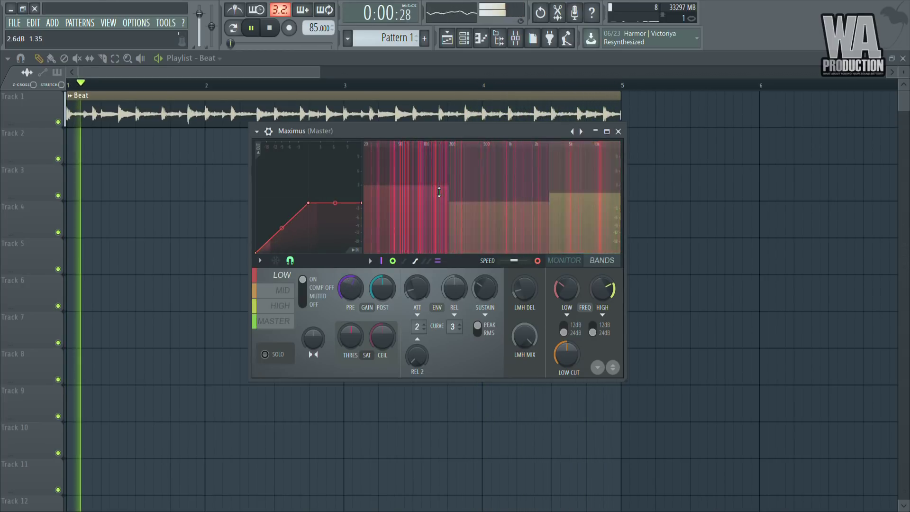
pyautogui.press('space')
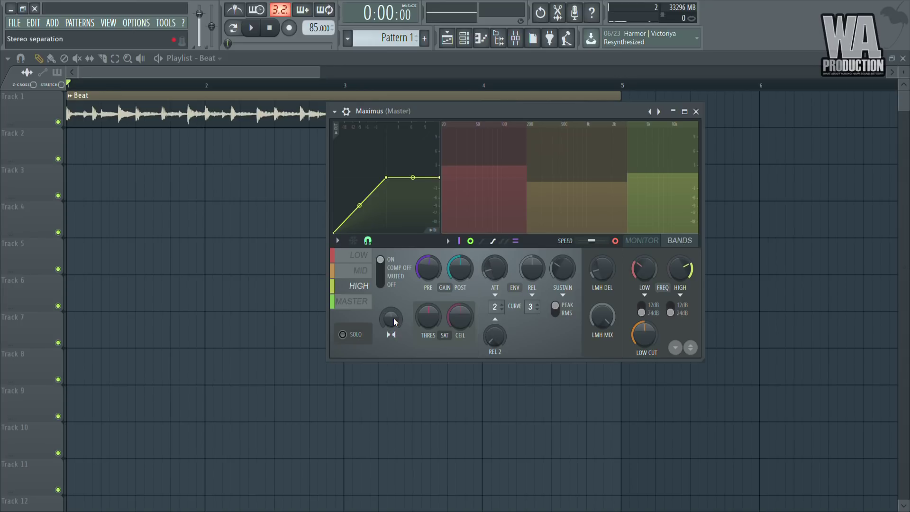
# - Audition the high band's stereo separation up to 62% during playback and settle it at 2% separated
pyautogui.press('space')
pyautogui.moveTo(386, 318); pyautogui.dragTo(386, 288)
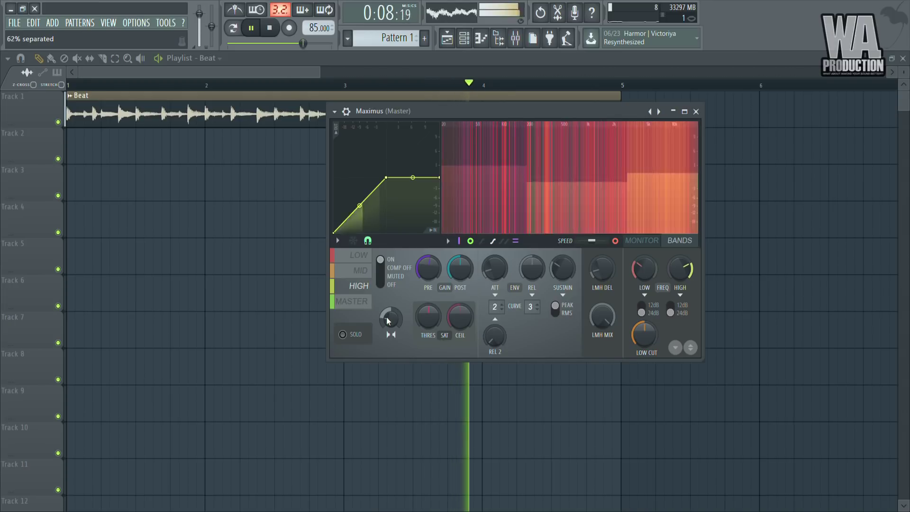
pyautogui.press('space')
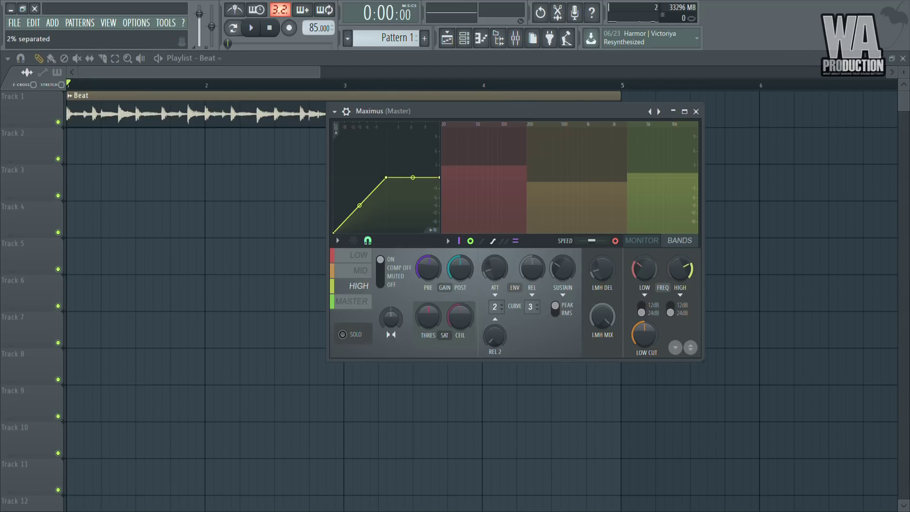
# - Audition the mid band's stereo separation in Maximus during playback and return it to centre
pyautogui.scroll(-3, 398, 318)
pyautogui.press('space')
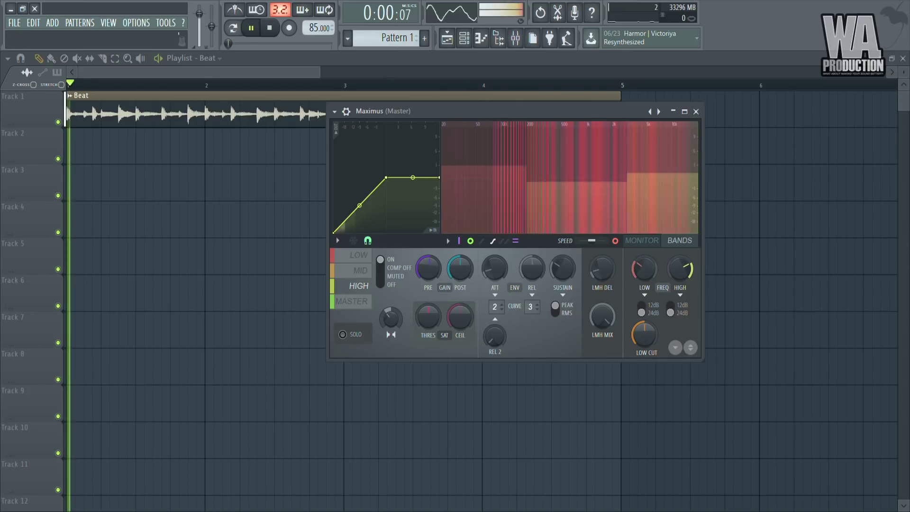
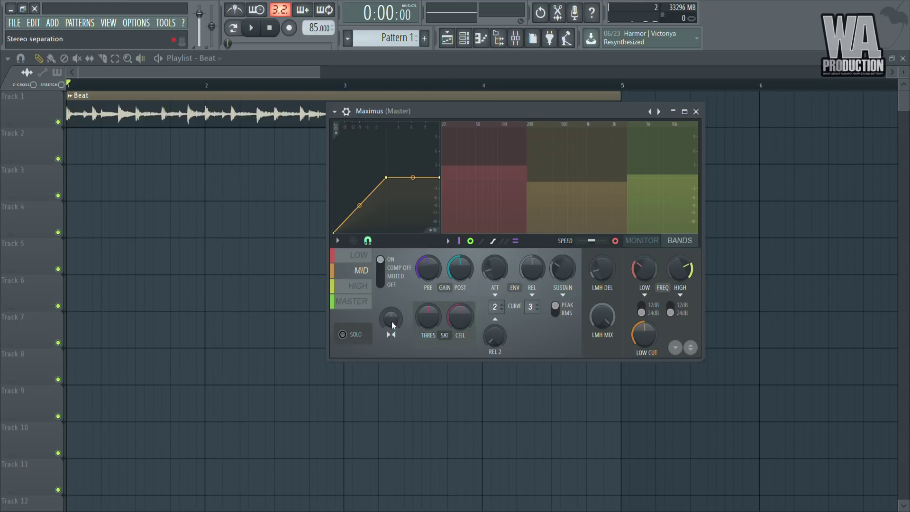
pyautogui.press('space')
pyautogui.moveTo(393, 326); pyautogui.dragTo(392, 306)
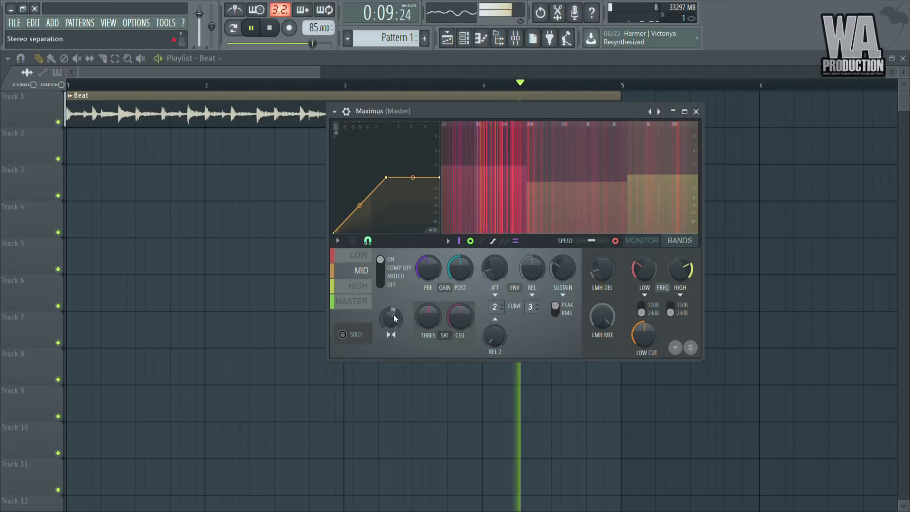
pyautogui.press('space')
# - Audition the low band's stereo separation up to 76% during playback and settle it at 15% separated
pyautogui.moveTo(390, 320); pyautogui.dragTo(390, 335)
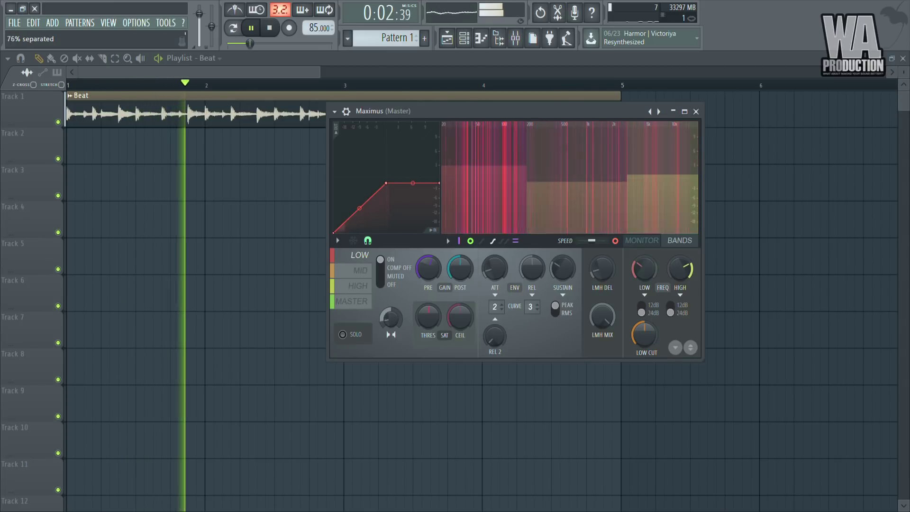
pyautogui.moveTo(396, 327); pyautogui.dragTo(396, 316)
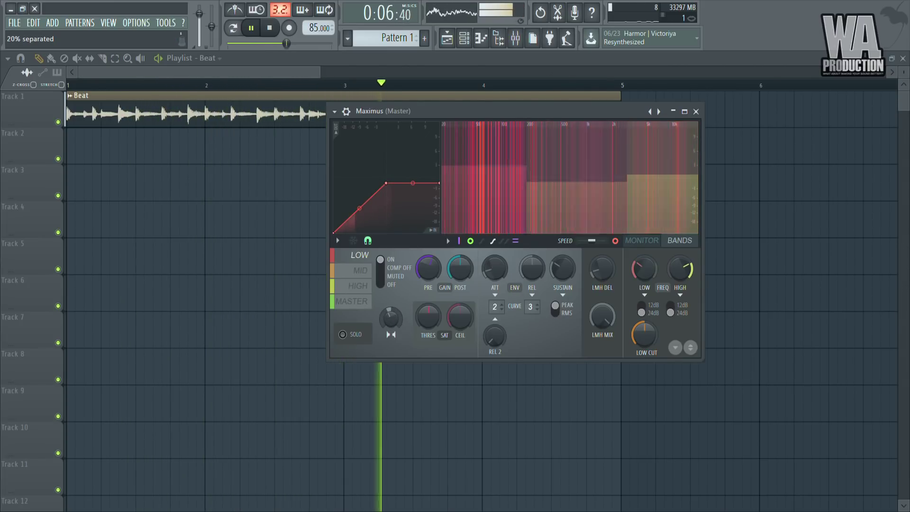
pyautogui.moveTo(390, 315); pyautogui.dragTo(390, 317)
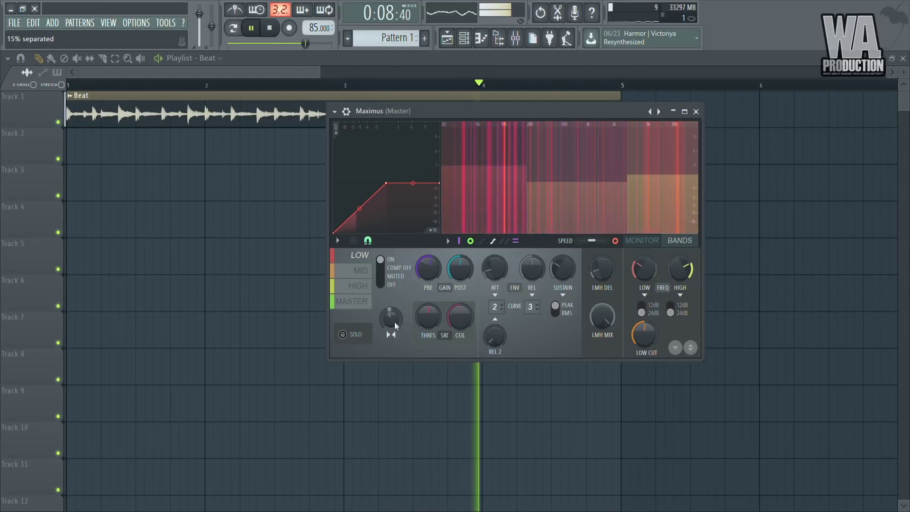
# - Adjust the master band's stereo separation in Maximus to about 25% separated while playing the beat
pyautogui.click(351, 301)
pyautogui.moveTo(391, 318); pyautogui.dragTo(390, 327)
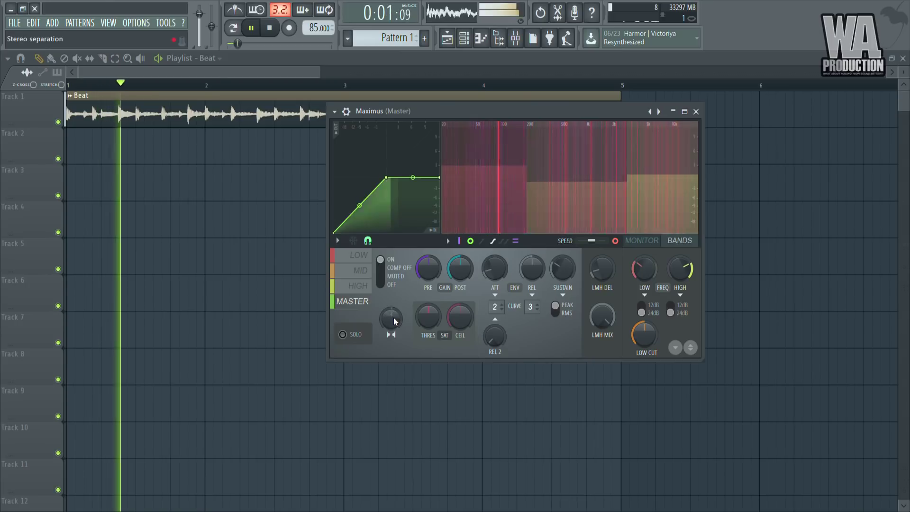
pyautogui.press('space')
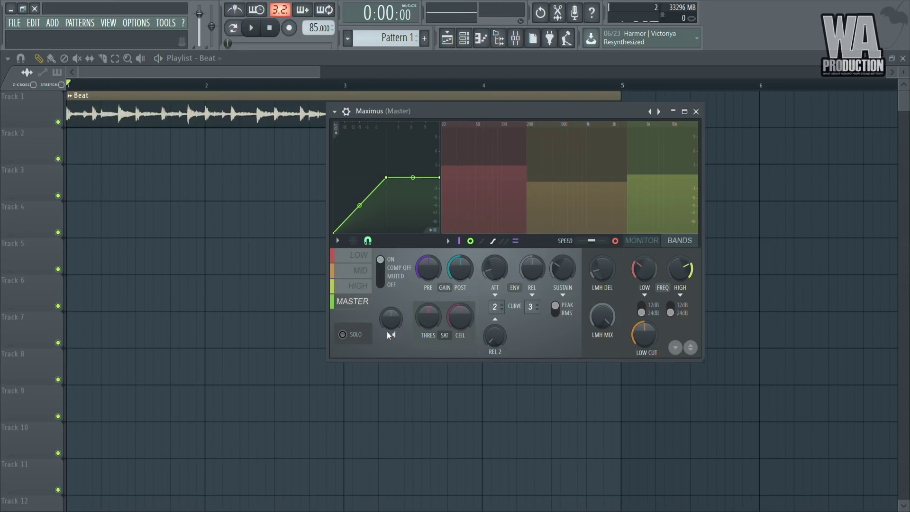
pyautogui.moveTo(402, 317)
pyautogui.mouseDown()
pyautogui.moveTo(402, 308)
pyautogui.moveTo(396, 322)
pyautogui.mouseUp()
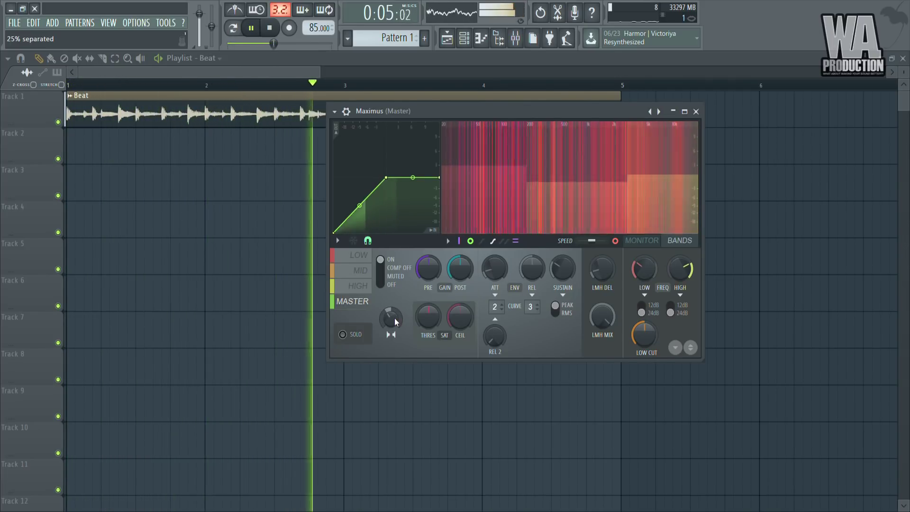
# - Trim the high, mid and low band gains slightly during playback, reselect the master band, stop playback and close Maximus
pyautogui.click(358, 286)
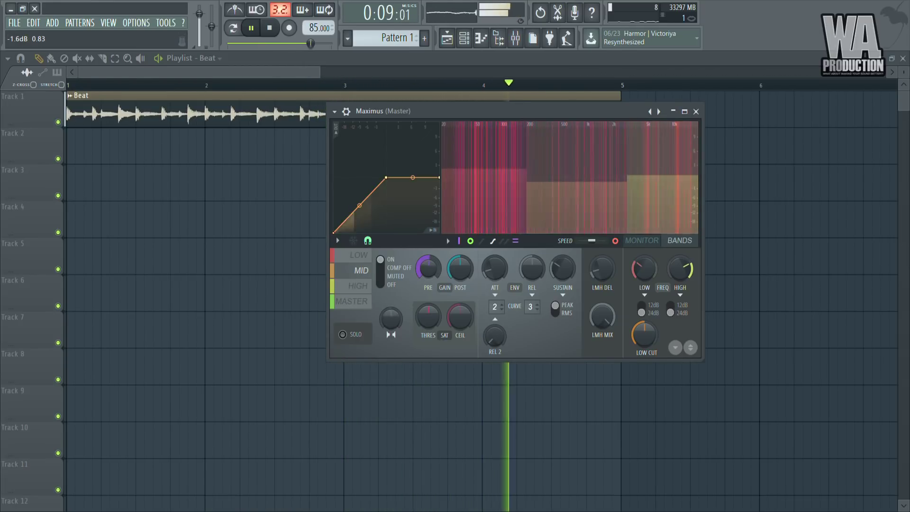
pyautogui.click(360, 255)
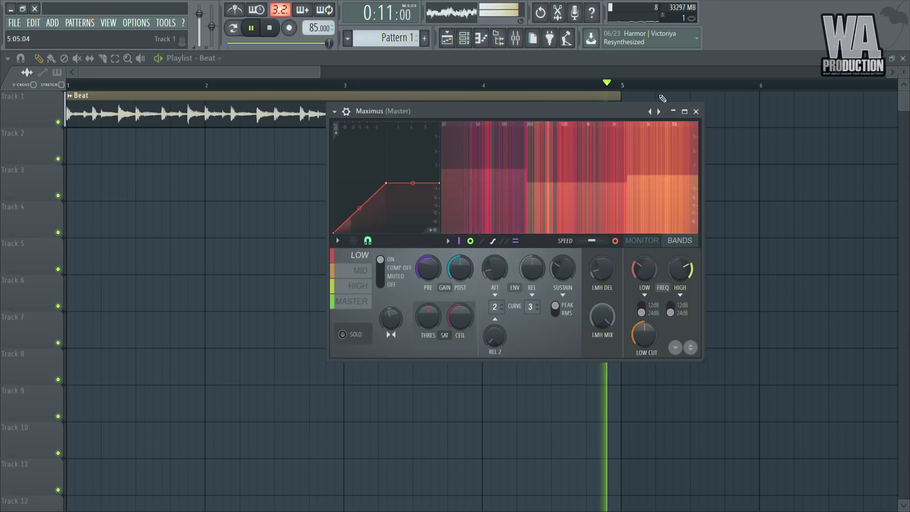
pyautogui.click(367, 306)
pyautogui.press('space')
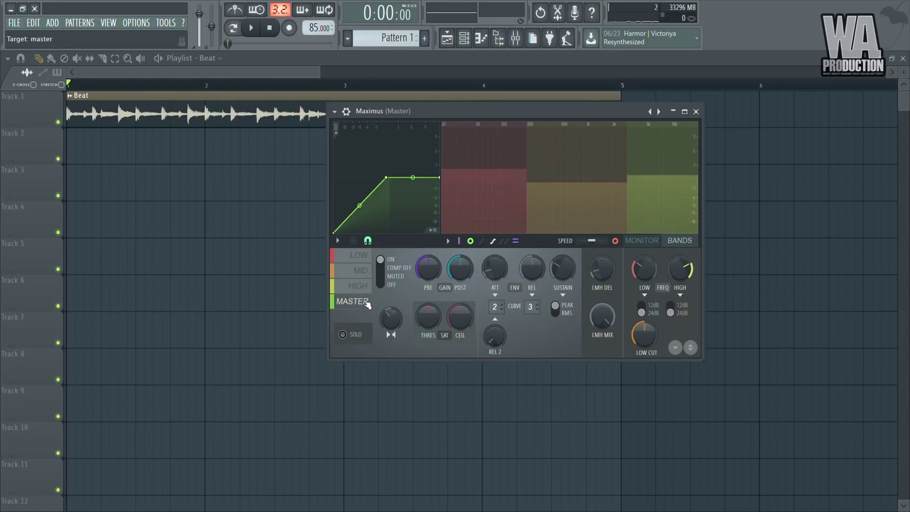
pyautogui.press('Escape')
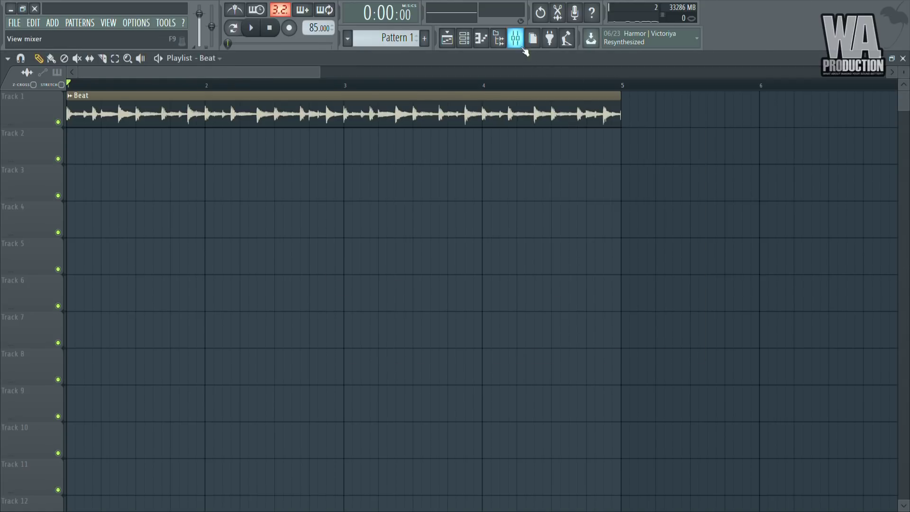
# - Load Fruity parametric EQ 2 into slot 3 of the master channel and open it with the mixer closed
pyautogui.click(516, 43)
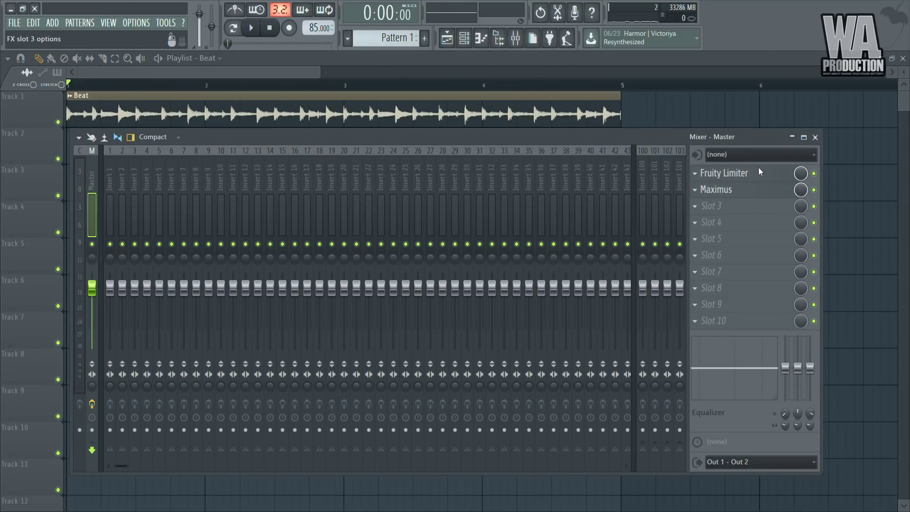
pyautogui.press('Escape')
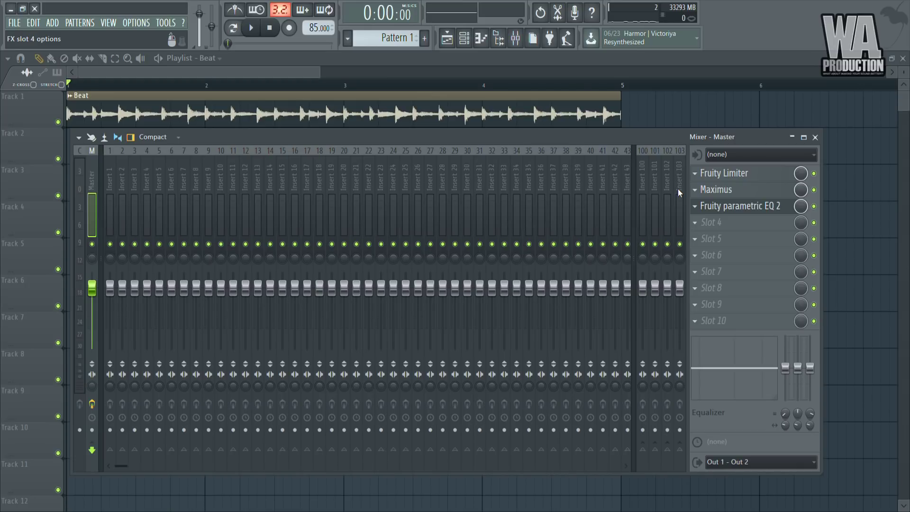
pyautogui.click(739, 205)
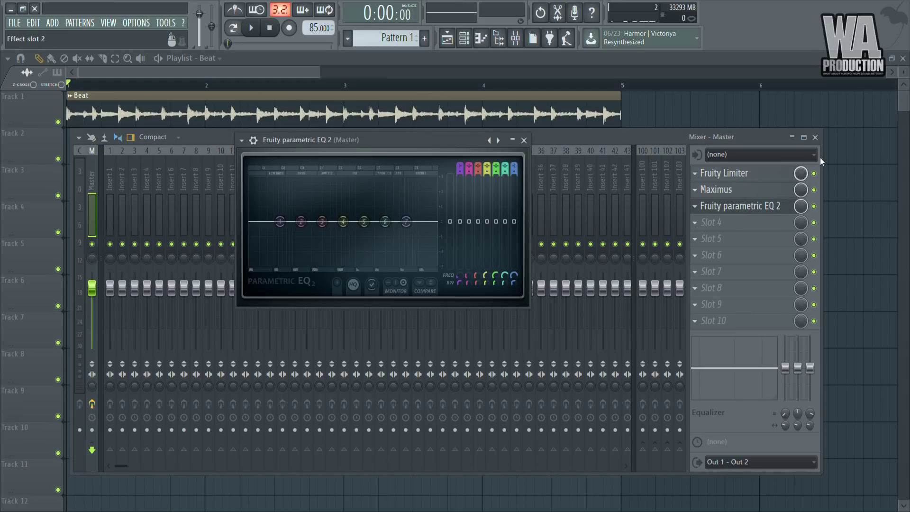
pyautogui.click(815, 137)
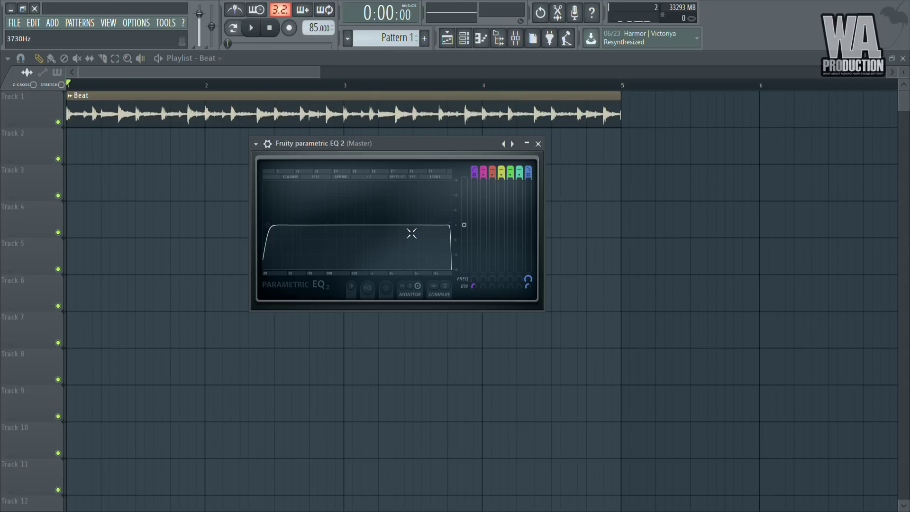
# - Tune the EQ's band 7 low pass to about 15566 Hz and its band 1 high pass to about 25 Hz during playback, and close it
pyautogui.press('space')
pyautogui.moveTo(450, 225); pyautogui.dragTo(444, 224)
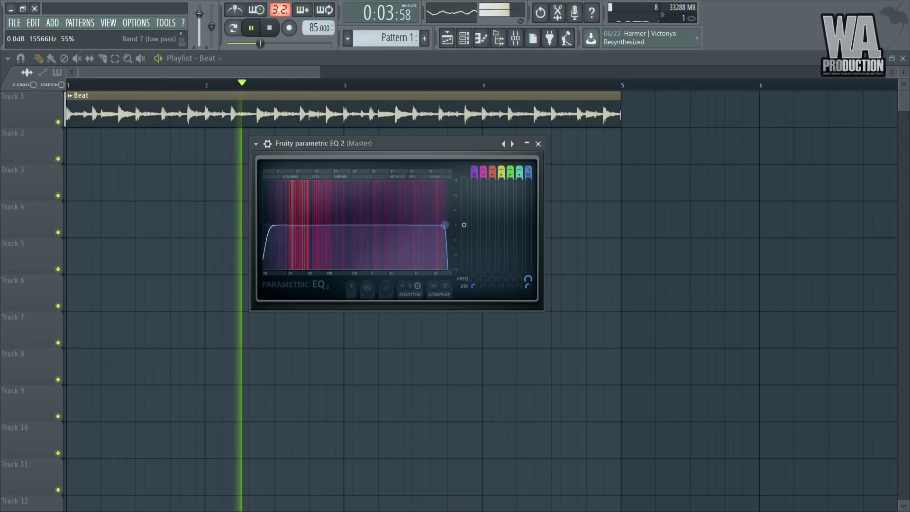
pyautogui.press('space')
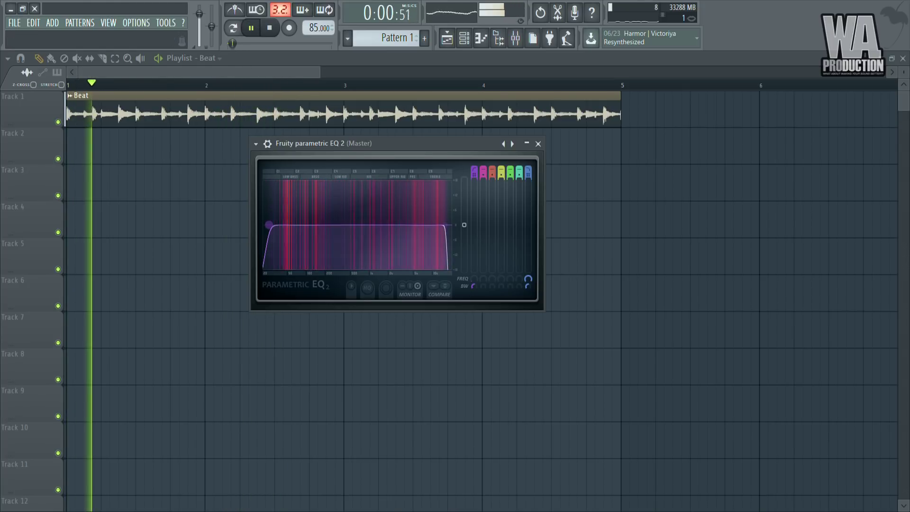
pyautogui.moveTo(269, 225)
pyautogui.mouseDown()
pyautogui.moveTo(286, 225)
pyautogui.moveTo(268, 225)
pyautogui.mouseUp()
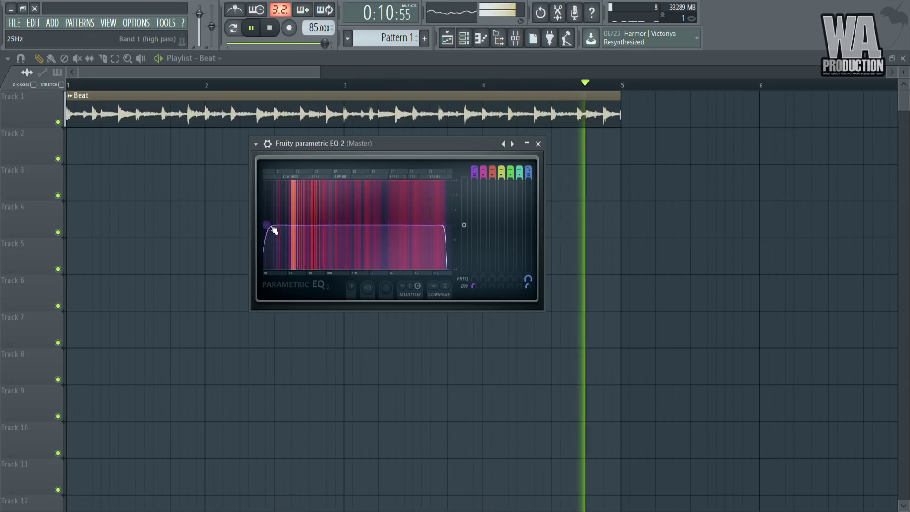
pyautogui.click(538, 143)
pyautogui.press('space')
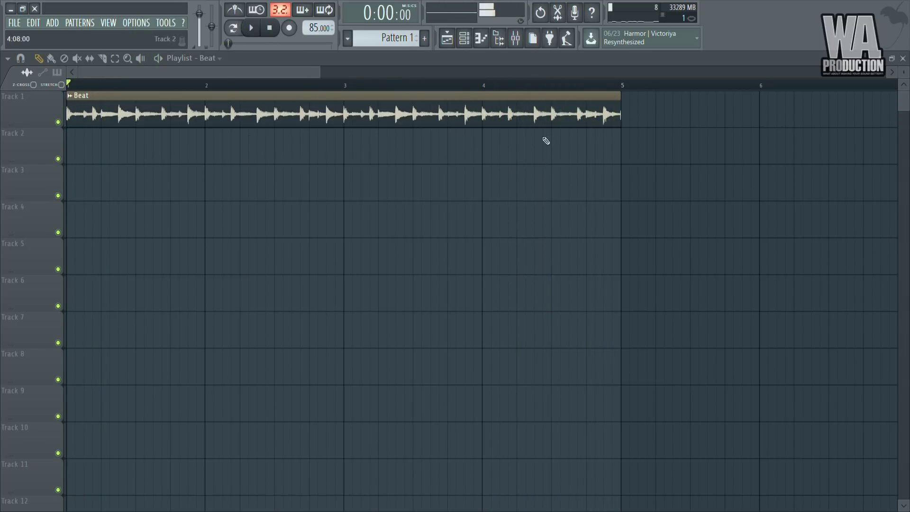
# - Load Helper-Transients into slot 4 of the master channel and move its window towards the middle of the playlist
pyautogui.click(516, 38)
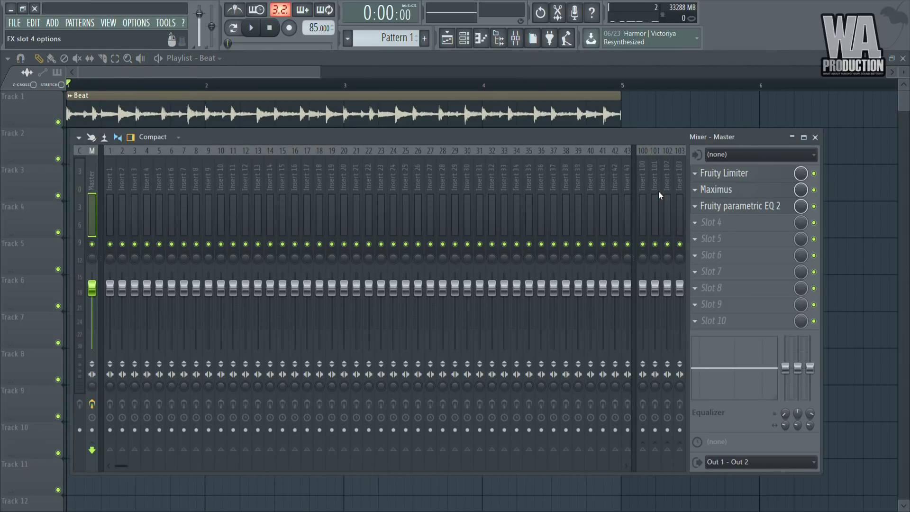
pyautogui.press('F9')
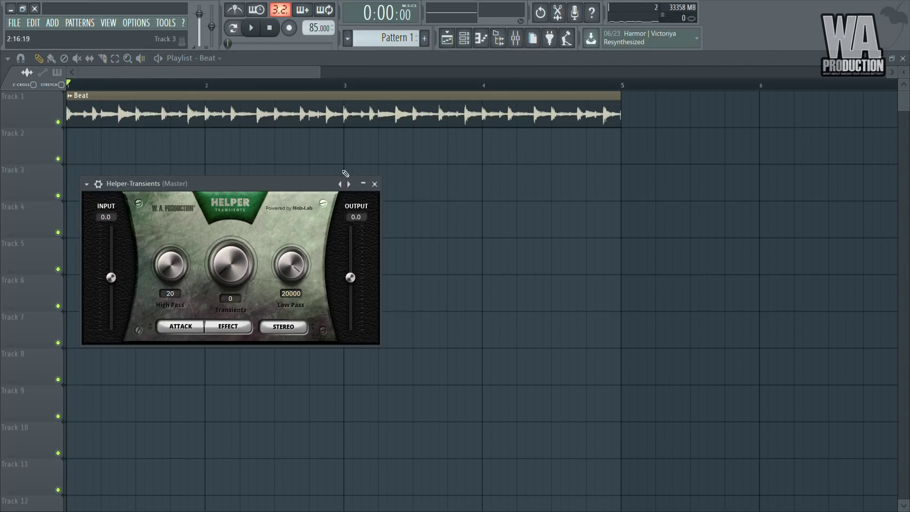
pyautogui.moveTo(382, 177); pyautogui.dragTo(407, 174)
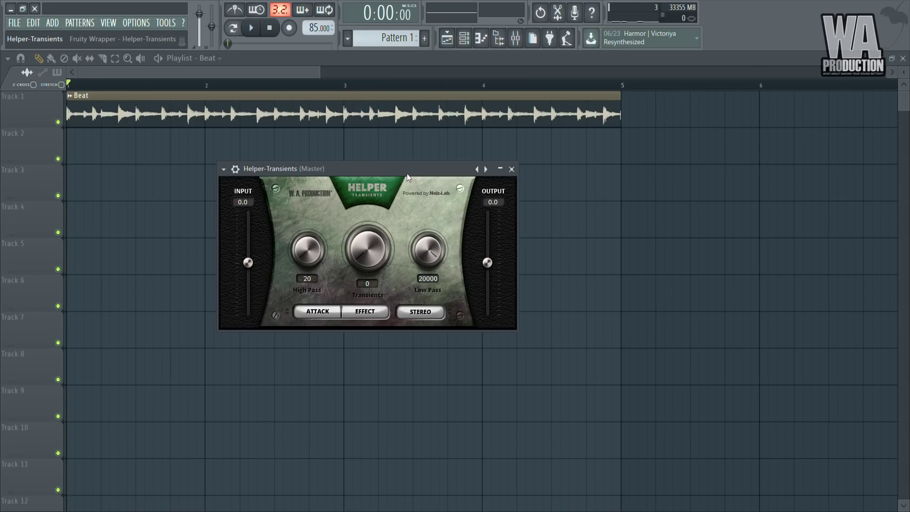
pyautogui.moveTo(363, 166); pyautogui.dragTo(445, 161)
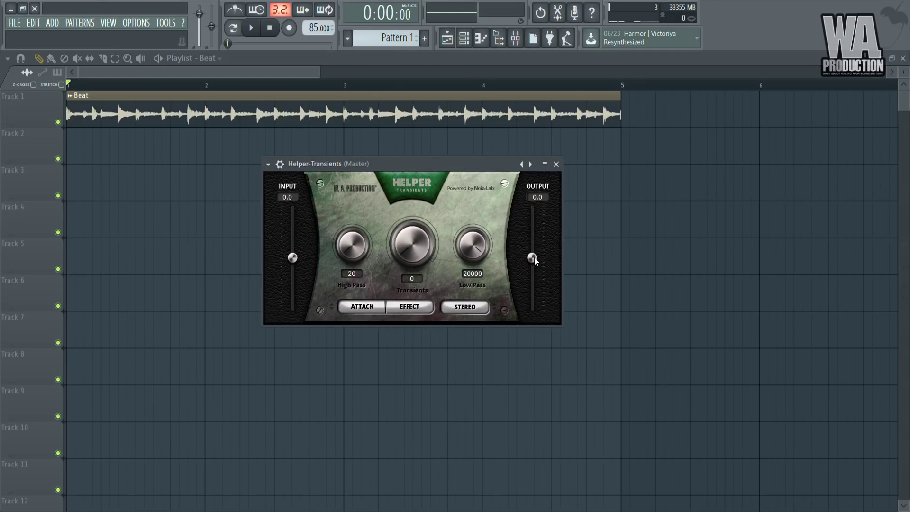
# - Set the Helper-Transients input to 1.5 dB and its output to -1.5 dB while playing the beat
pyautogui.press('space')
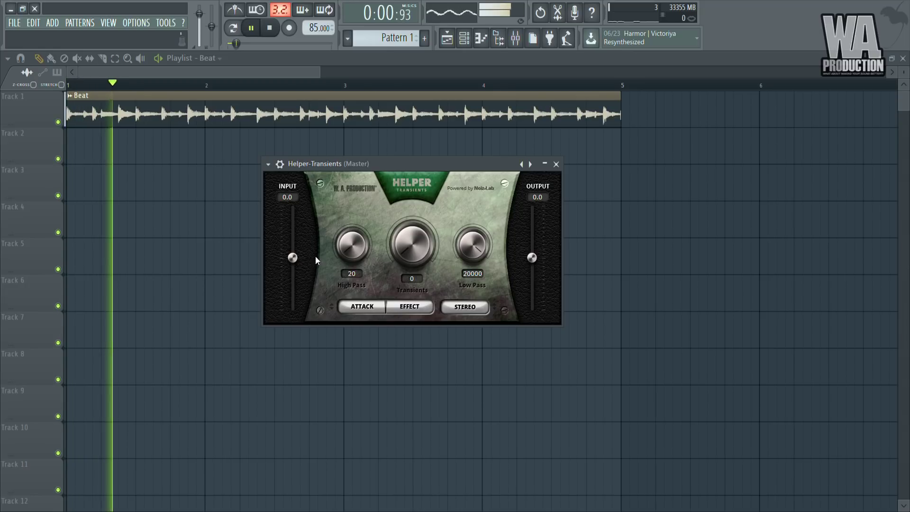
pyautogui.moveTo(291, 258)
pyautogui.mouseDown()
pyautogui.moveTo(293, 247)
pyautogui.moveTo(294, 269)
pyautogui.mouseUp()
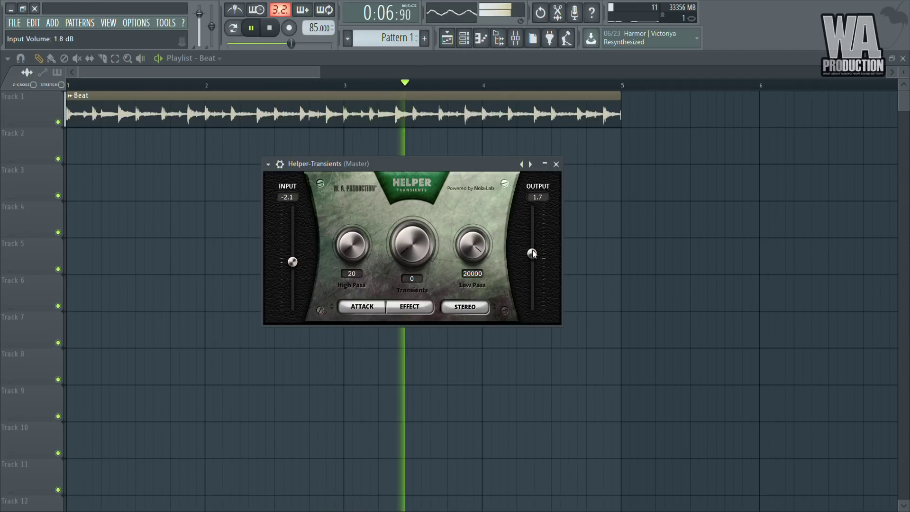
pyautogui.moveTo(293, 262); pyautogui.dragTo(291, 238)
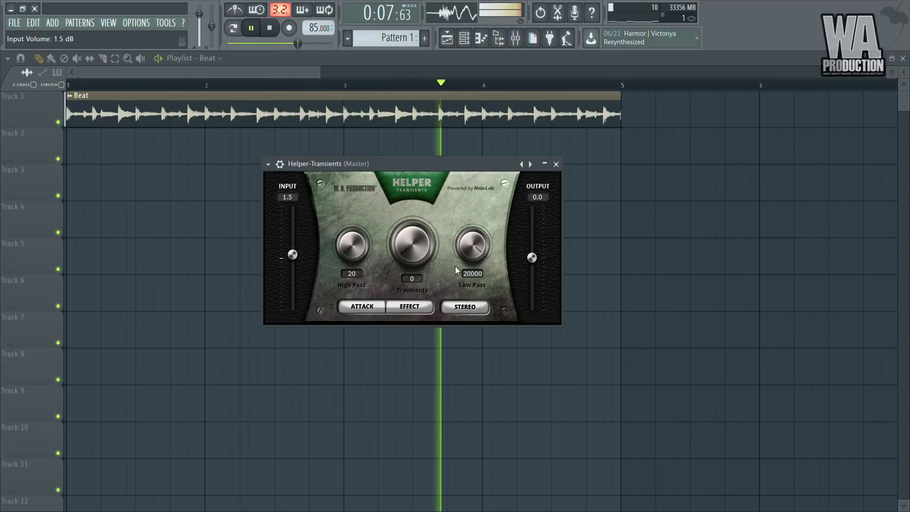
pyautogui.moveTo(529, 264); pyautogui.dragTo(533, 266)
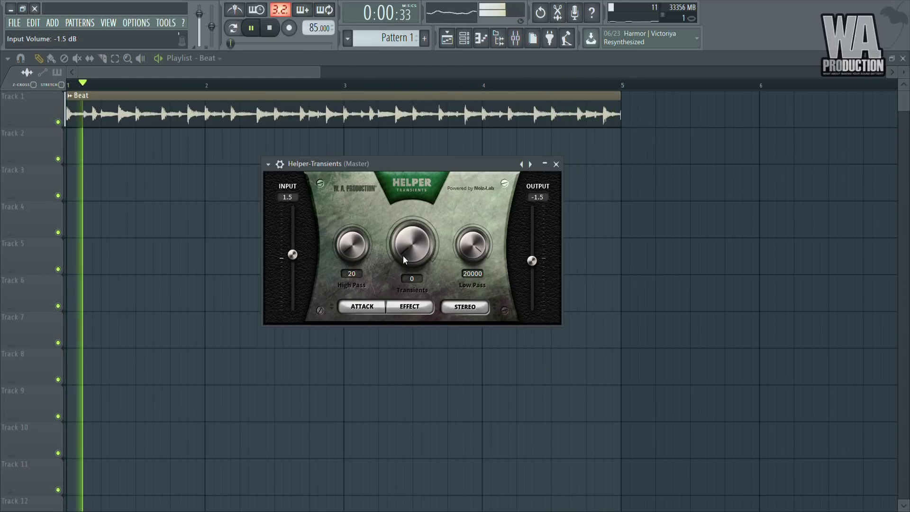
# - Audition the Transients, Low Pass and High Pass knobs, leave them at 0, 20000 and 20, and close the plugin with playback stopped
pyautogui.moveTo(403, 255); pyautogui.dragTo(426, 270)
pyautogui.moveTo(477, 254); pyautogui.dragTo(375, 240)
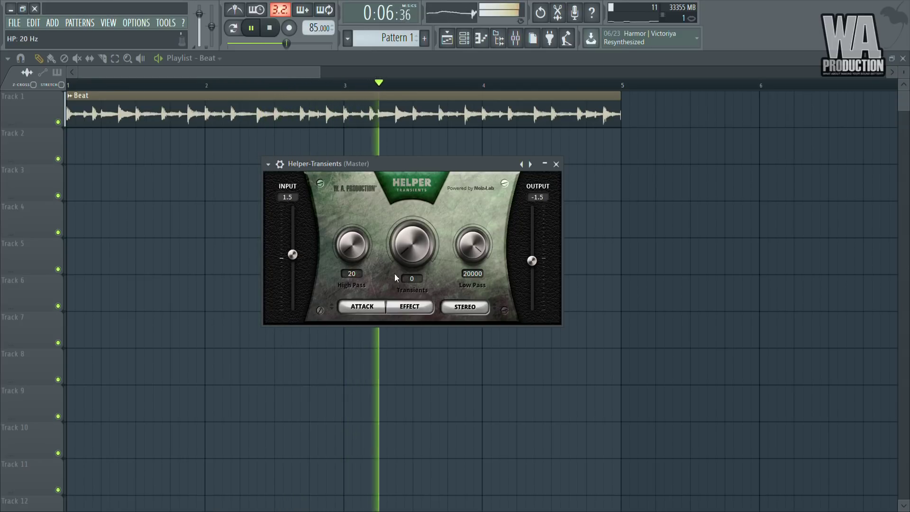
pyautogui.click(556, 164)
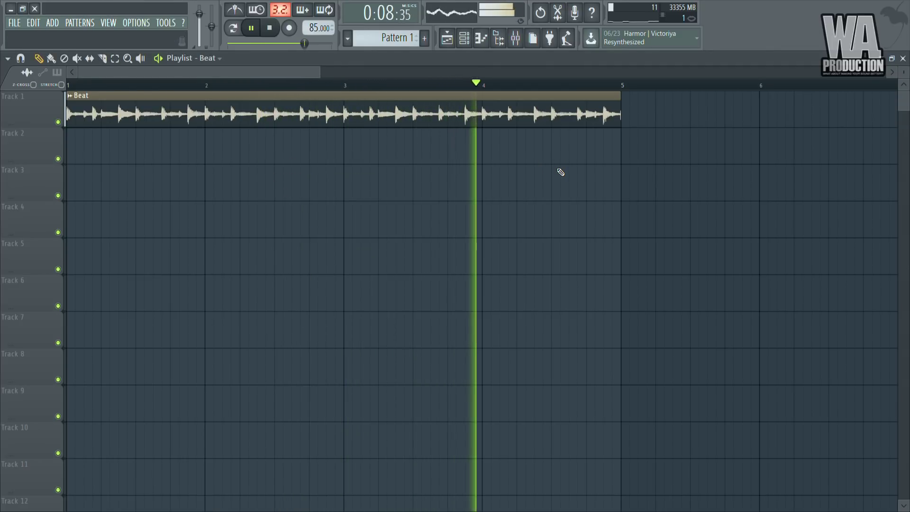
pyautogui.press('space')
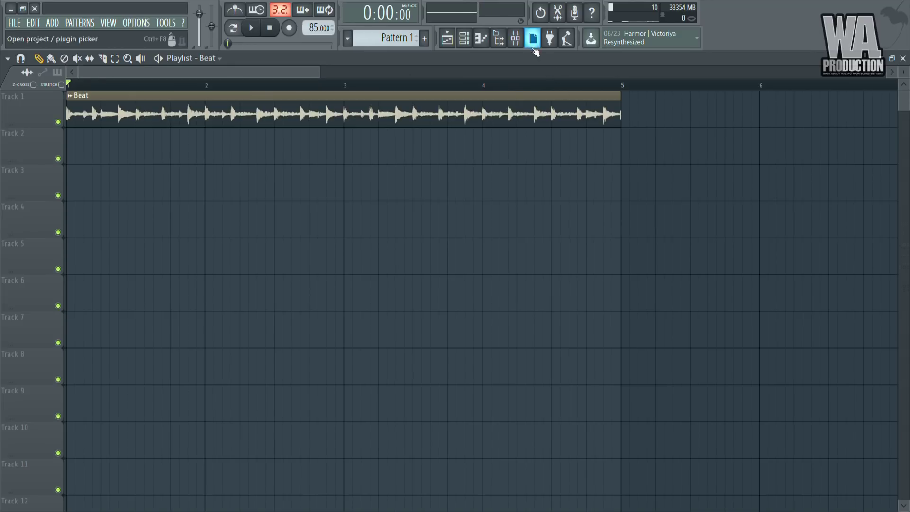
# - Play the processed beat with the mixer open and review the Maximus display on the master channel
pyautogui.click(516, 38)
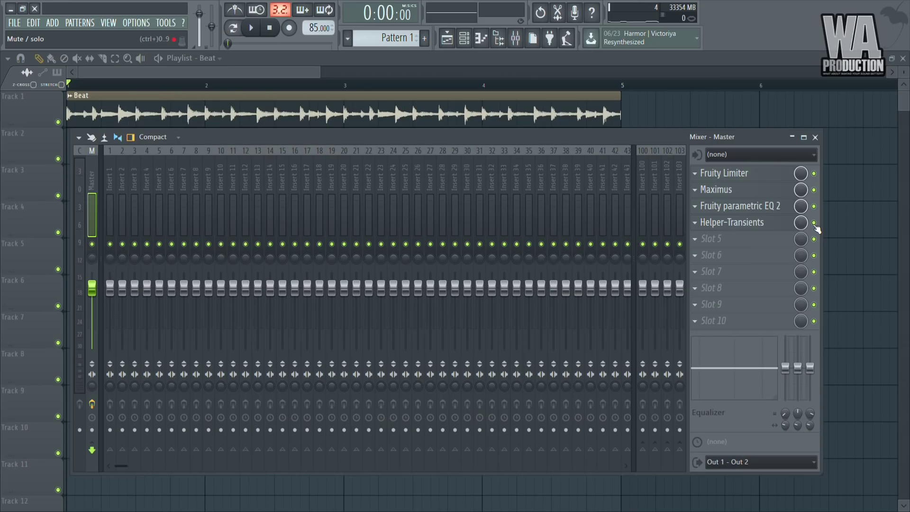
pyautogui.press('space')
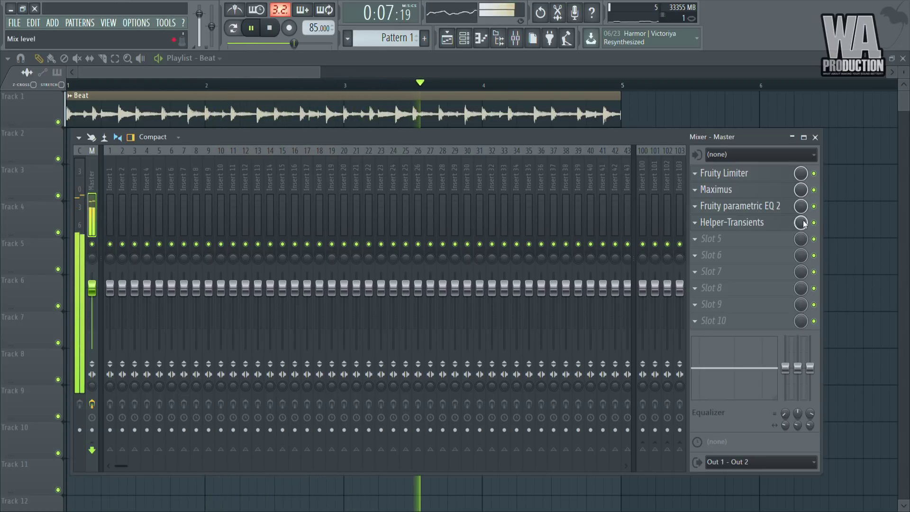
pyautogui.click(716, 189)
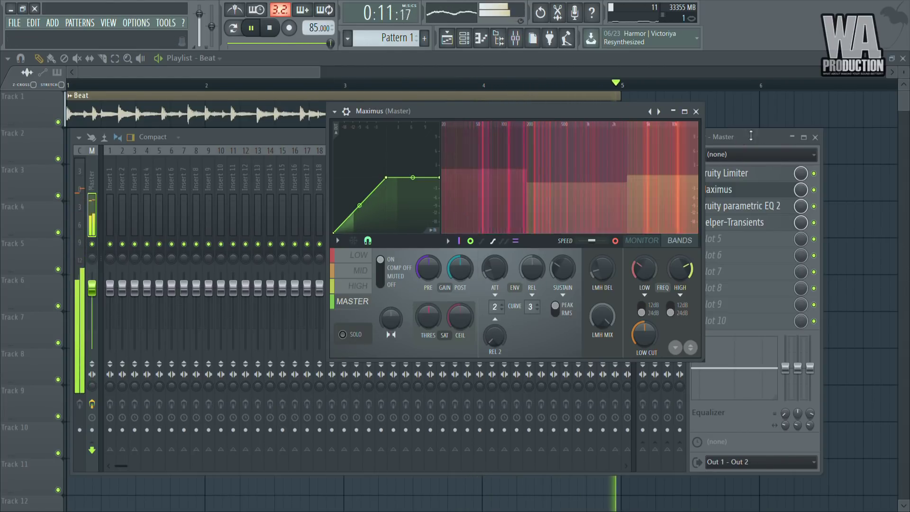
pyautogui.click(695, 112)
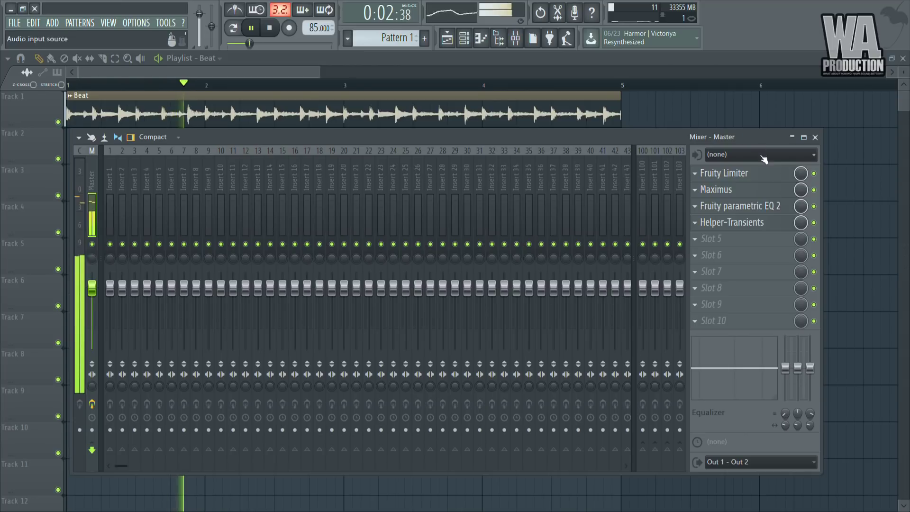
# - Compare the beat with Maximus, Fruity parametric EQ 2 and Helper-Transients bypassed and re-enabled, and close the mixer with playback stopped
pyautogui.click(813, 190)
pyautogui.click(814, 206)
pyautogui.click(814, 223)
pyautogui.press('space')
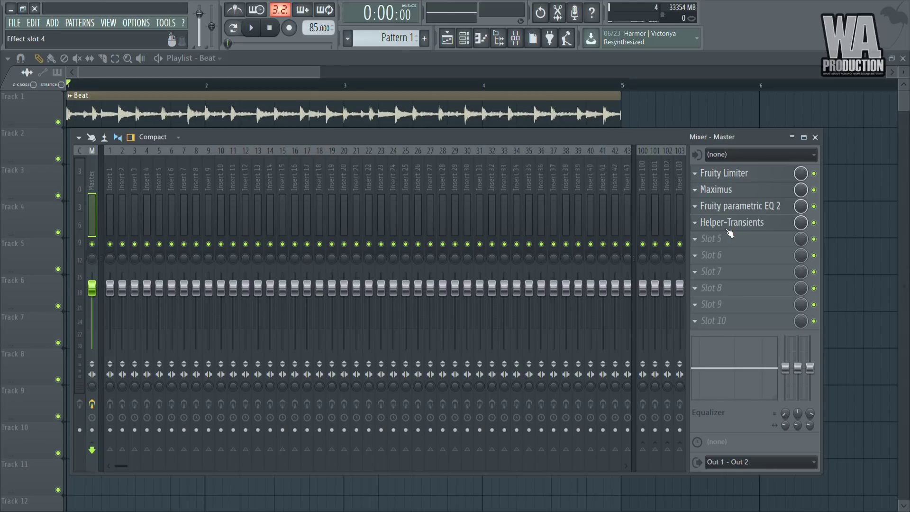
pyautogui.click(815, 137)
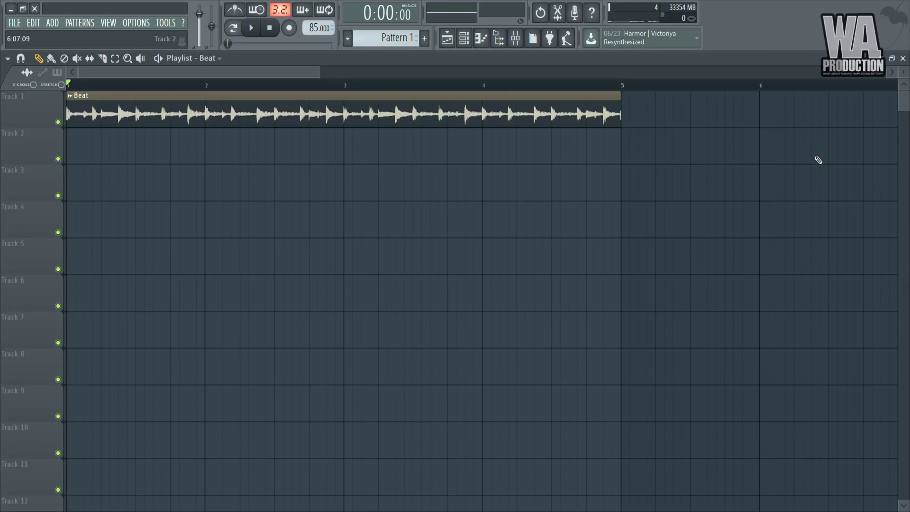